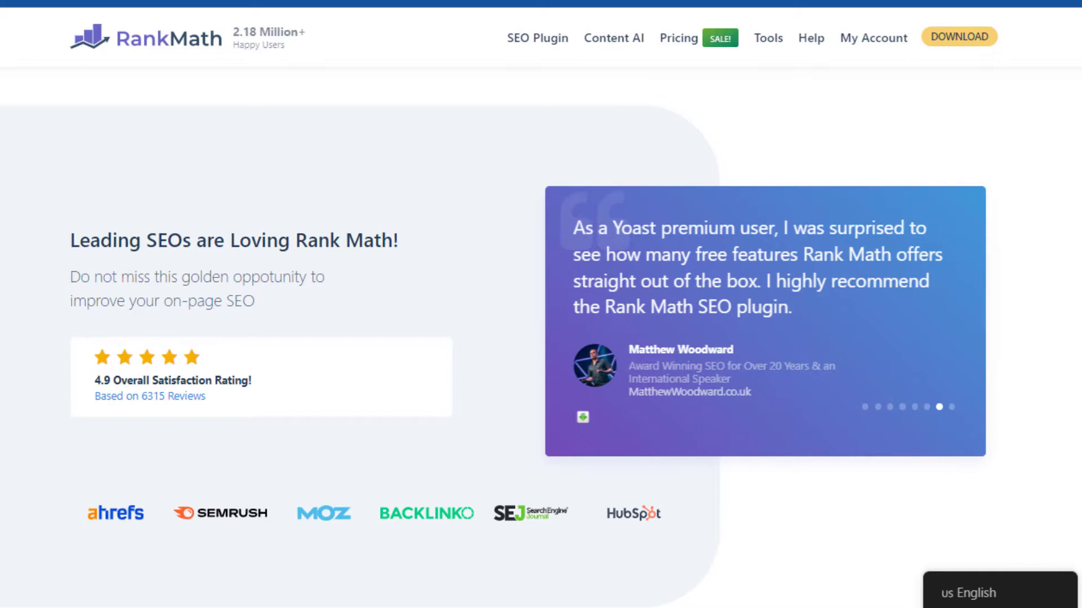
scroll(540, 305, down, 3)
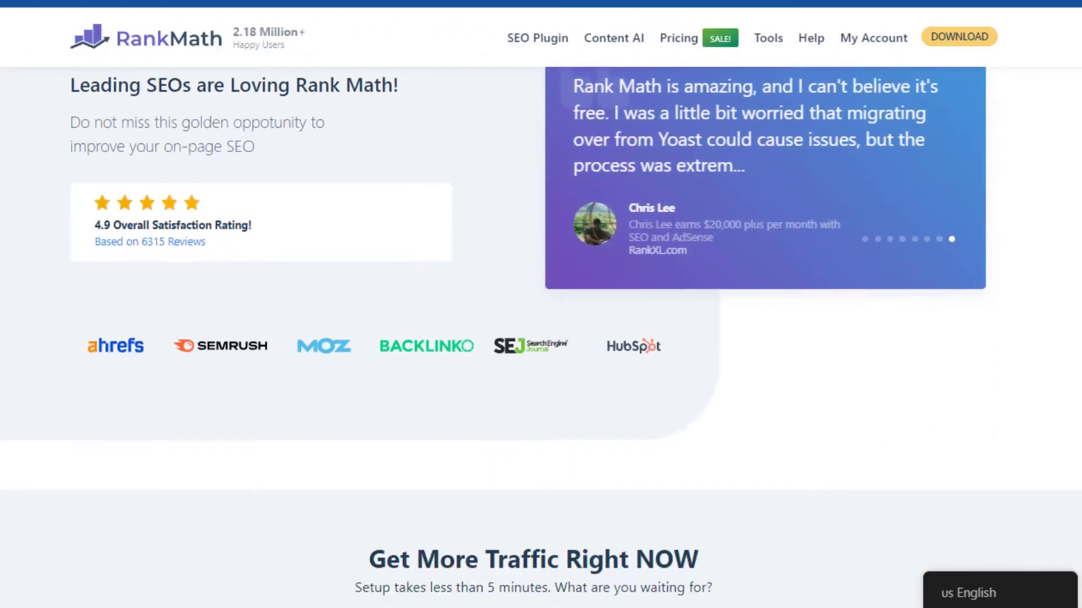
scroll(541, 338, down, 3)
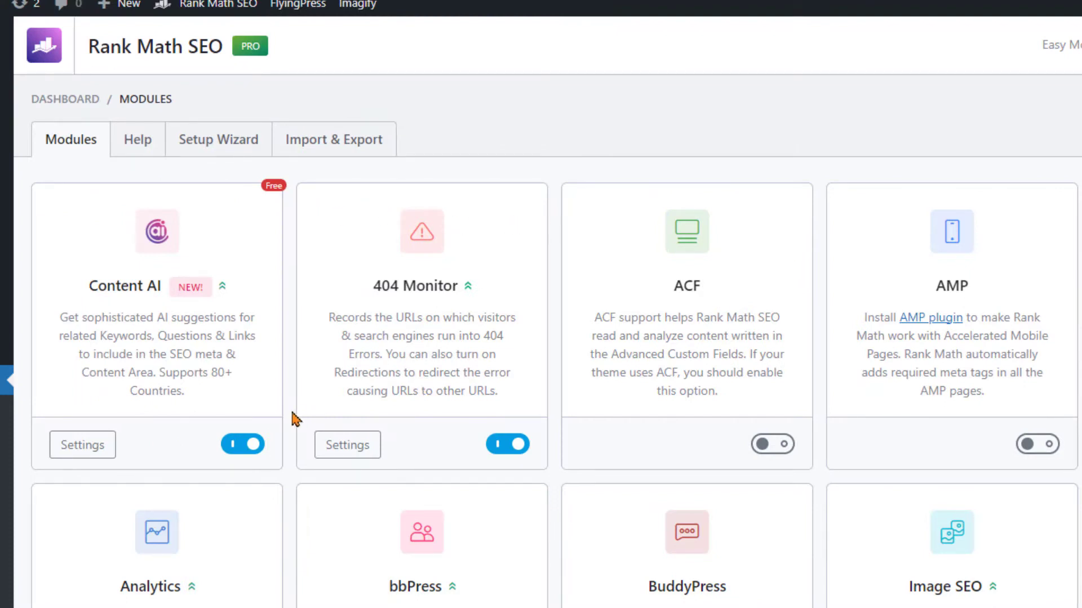
Step: Toggle the Content AI module off and immediately back on from the Modules list
click(236, 445)
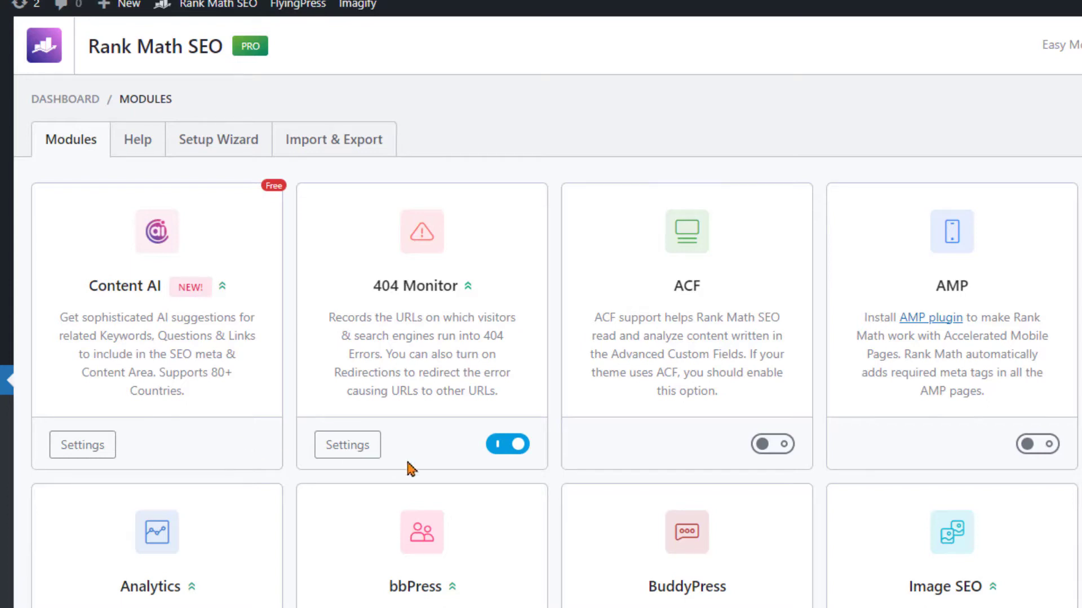
click(251, 449)
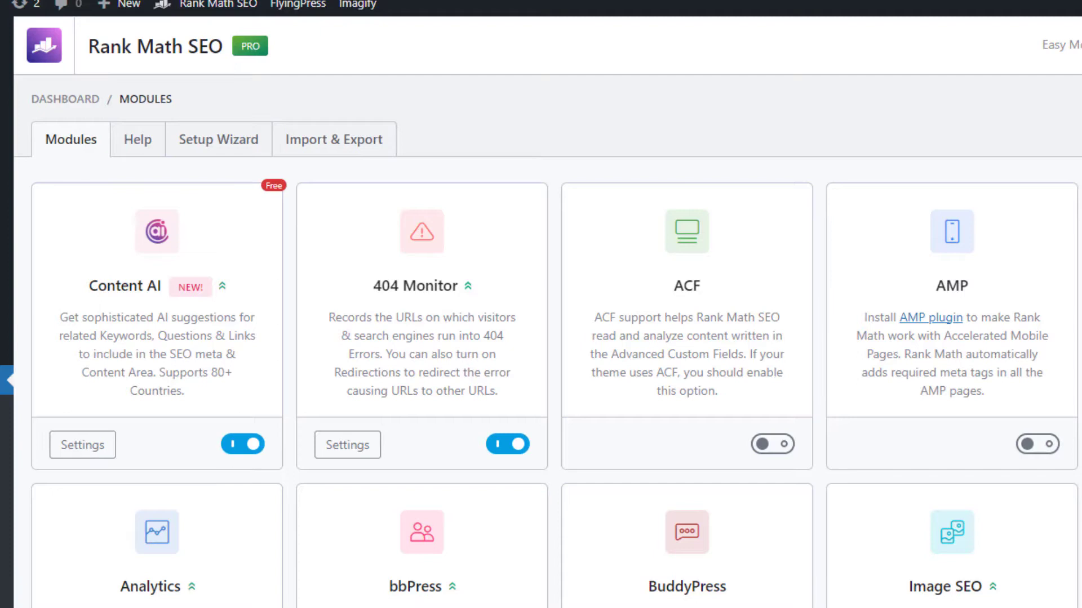
scroll(542, 338, down, 1)
scroll(541, 338, down, 1)
scroll(542, 338, down, 1)
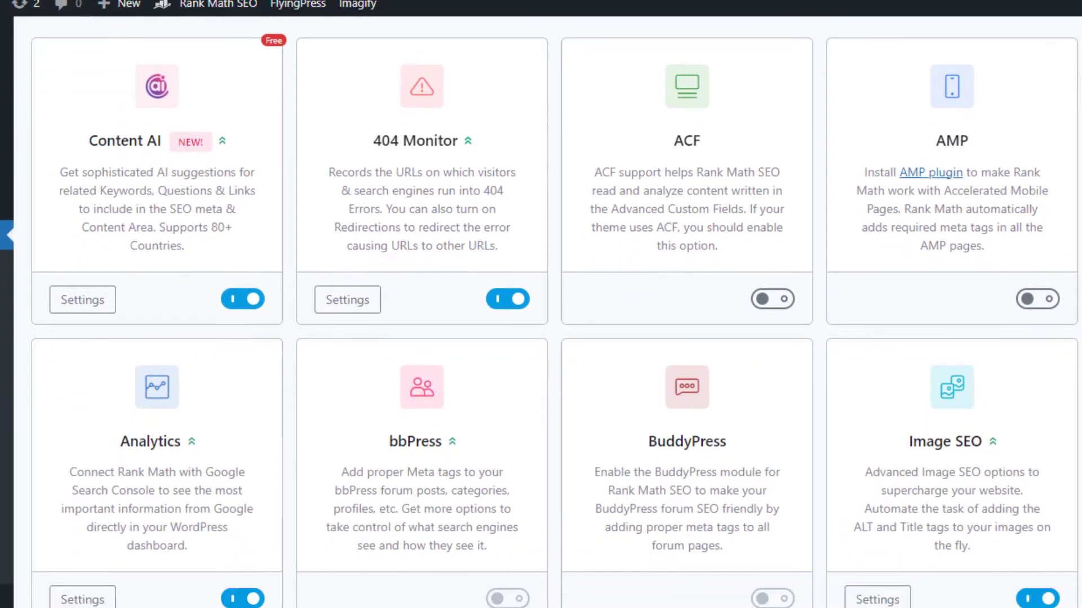
scroll(540, 338, down, 1)
scroll(541, 338, down, 1)
scroll(541, 338, down, 1)
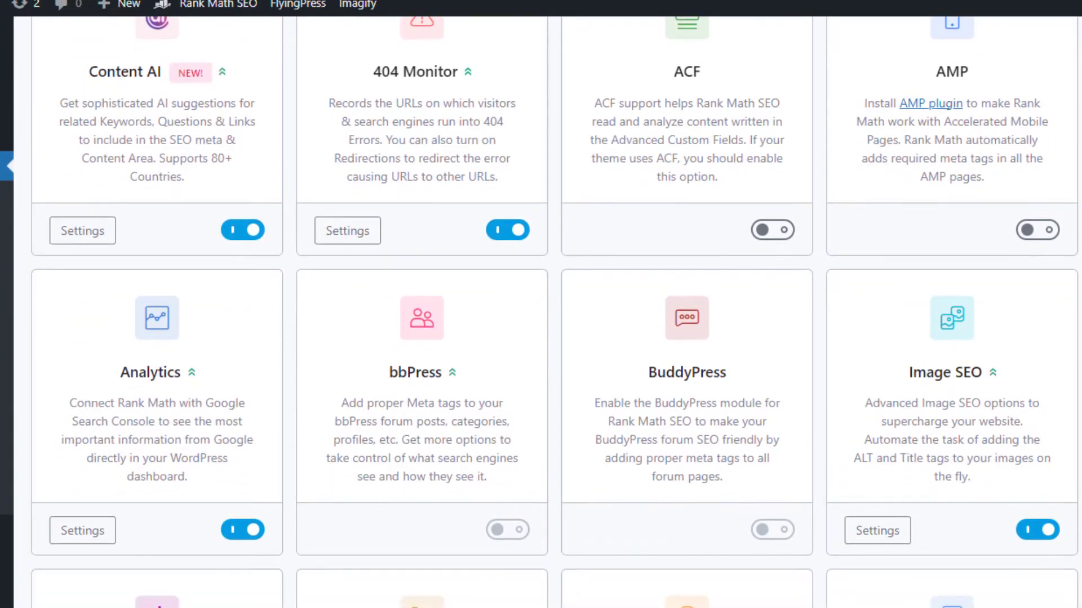
scroll(540, 338, down, 1)
scroll(540, 338, down, 2)
scroll(541, 338, down, 2)
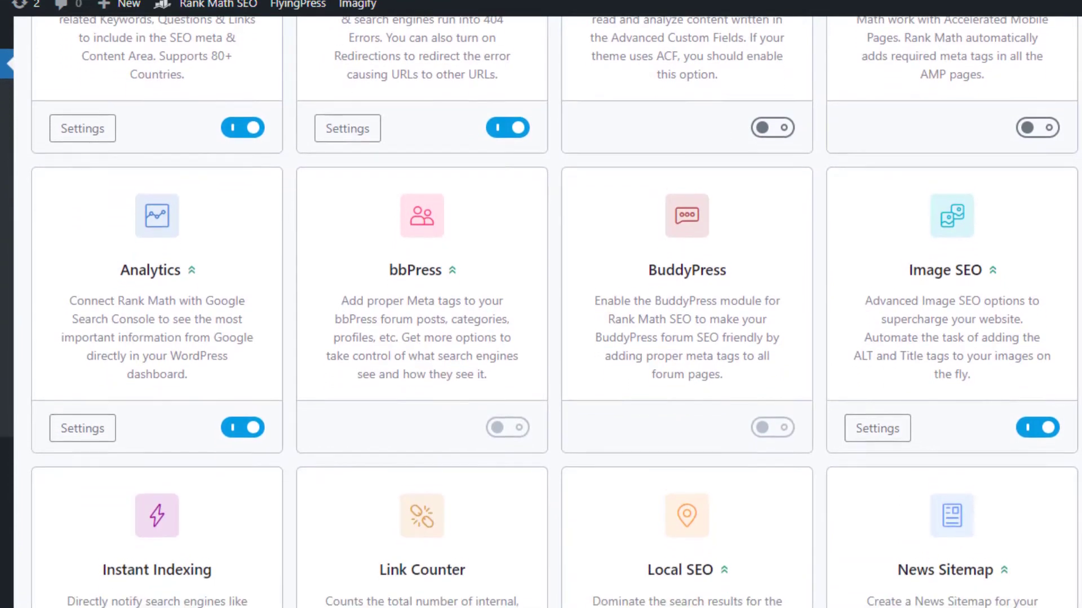
scroll(542, 338, down, 3)
scroll(541, 338, down, 2)
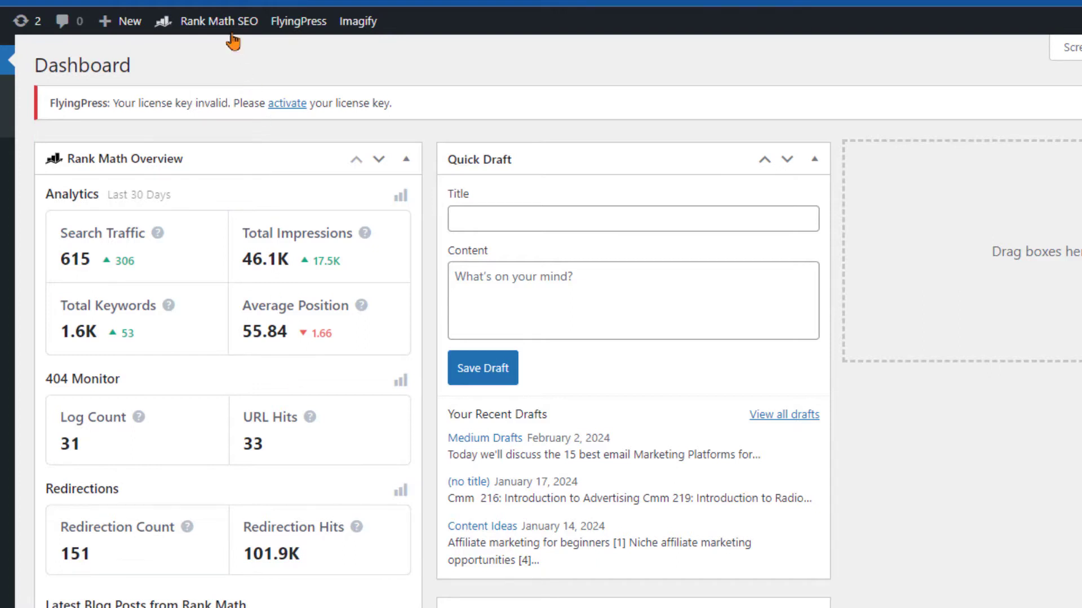
mouse_move(212, 20)
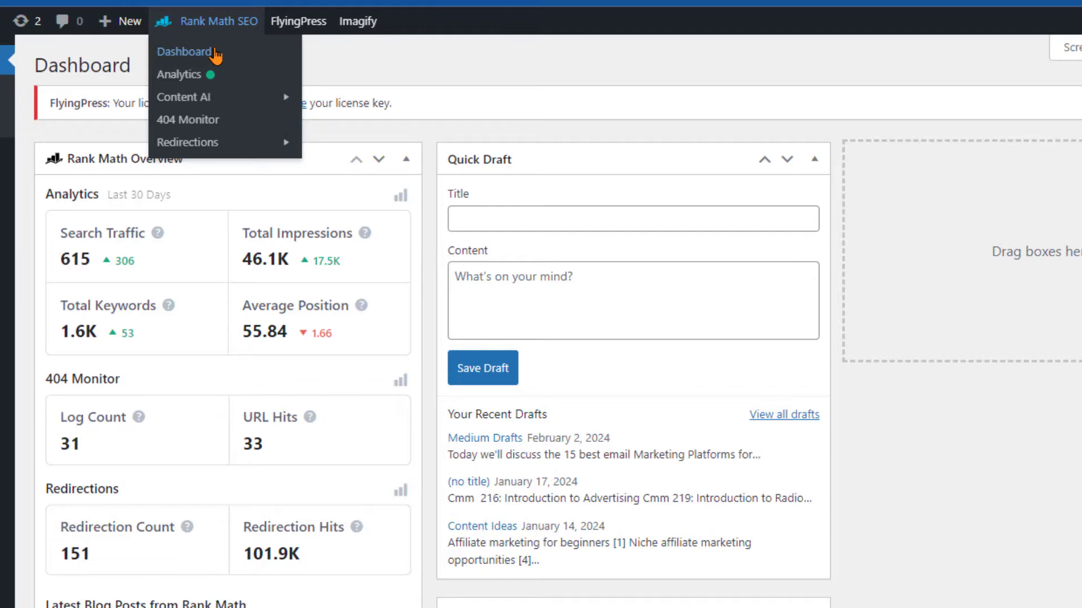
Step: Bring up the Analytics dashboard from the admin-bar menu and focus the Search Post URL box
click(187, 51)
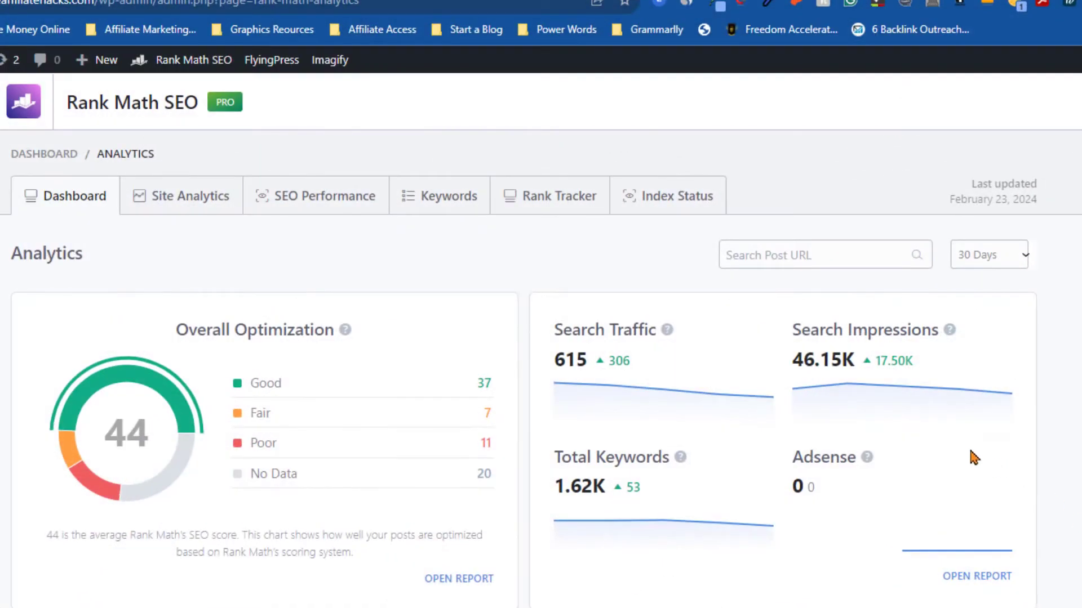
click(832, 252)
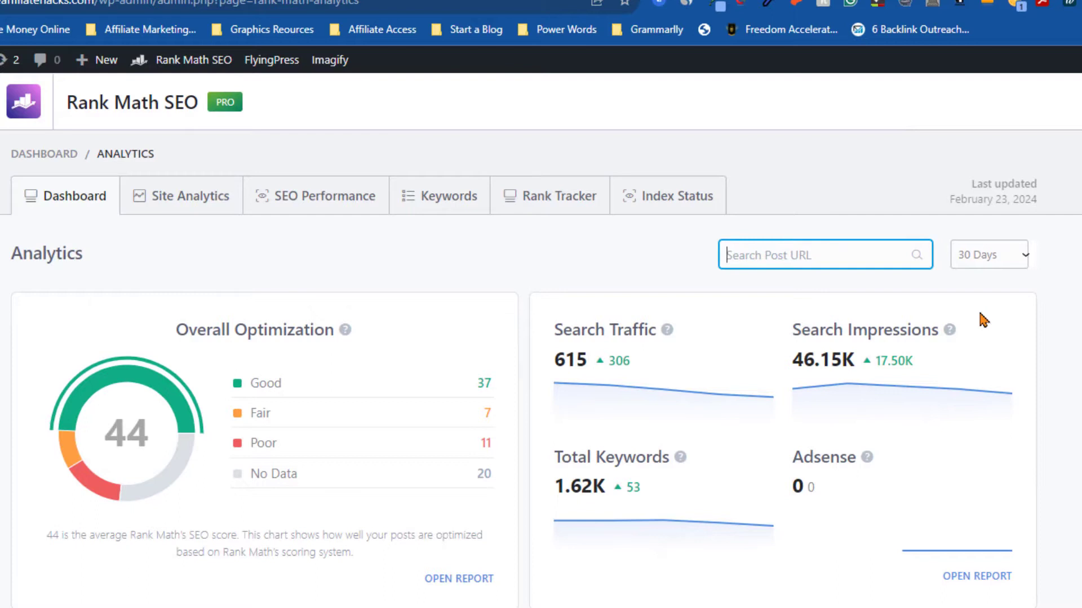
scroll(541, 340, down, 2)
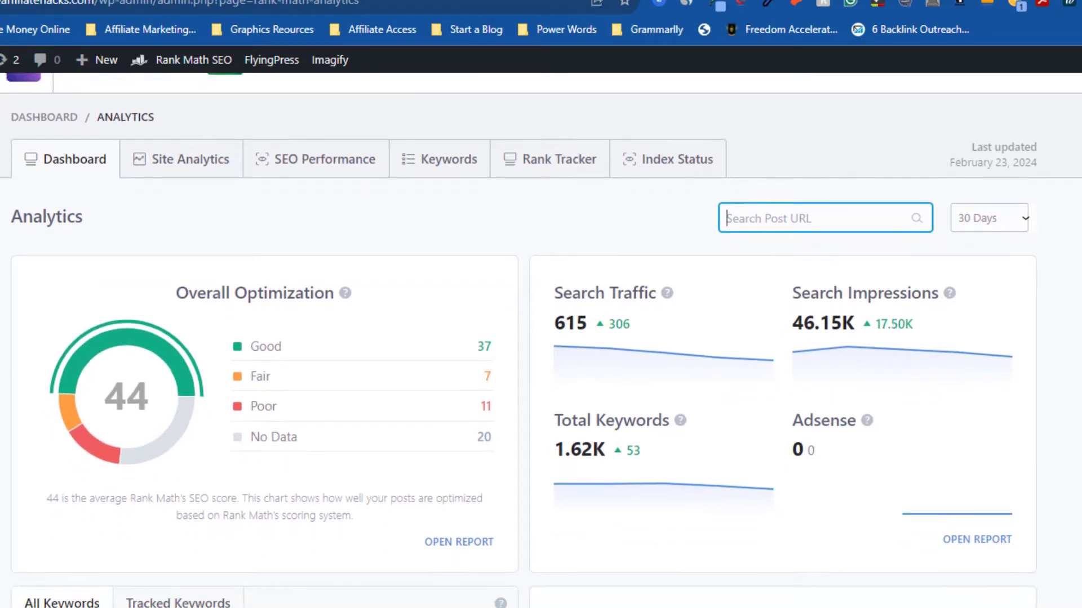
scroll(541, 338, down, 1)
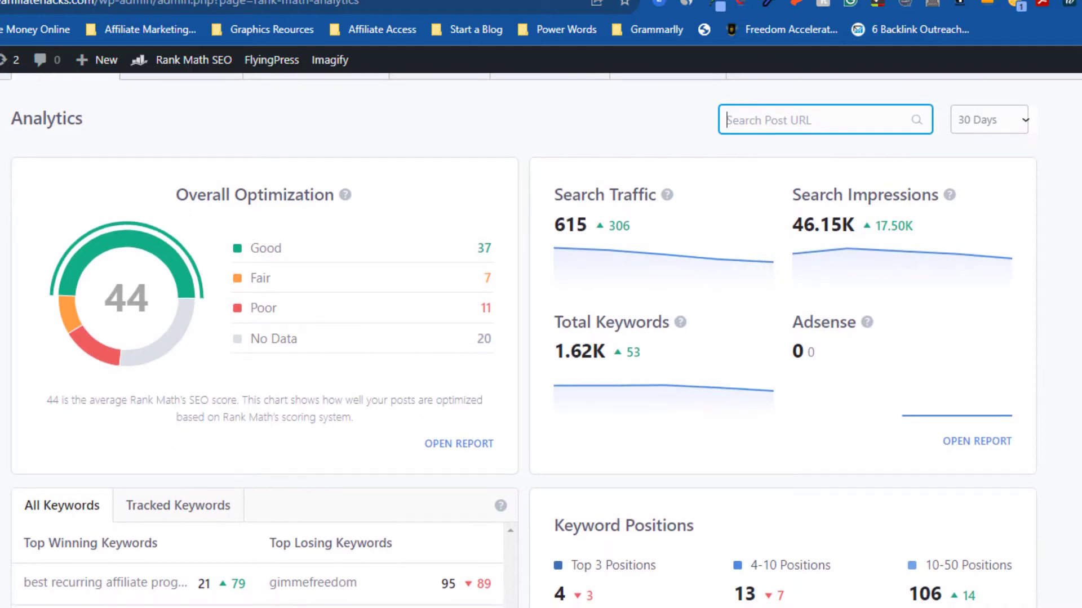
scroll(541, 341, down, 1)
scroll(541, 341, down, 2)
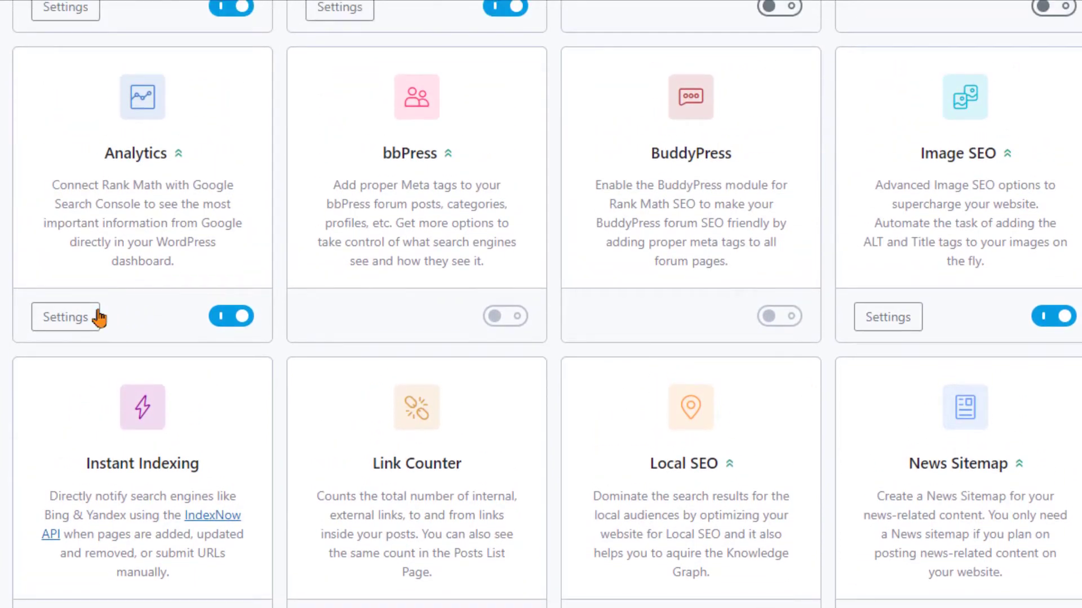
Step: Enter the Analytics module's settings from its card on the Modules page
click(85, 322)
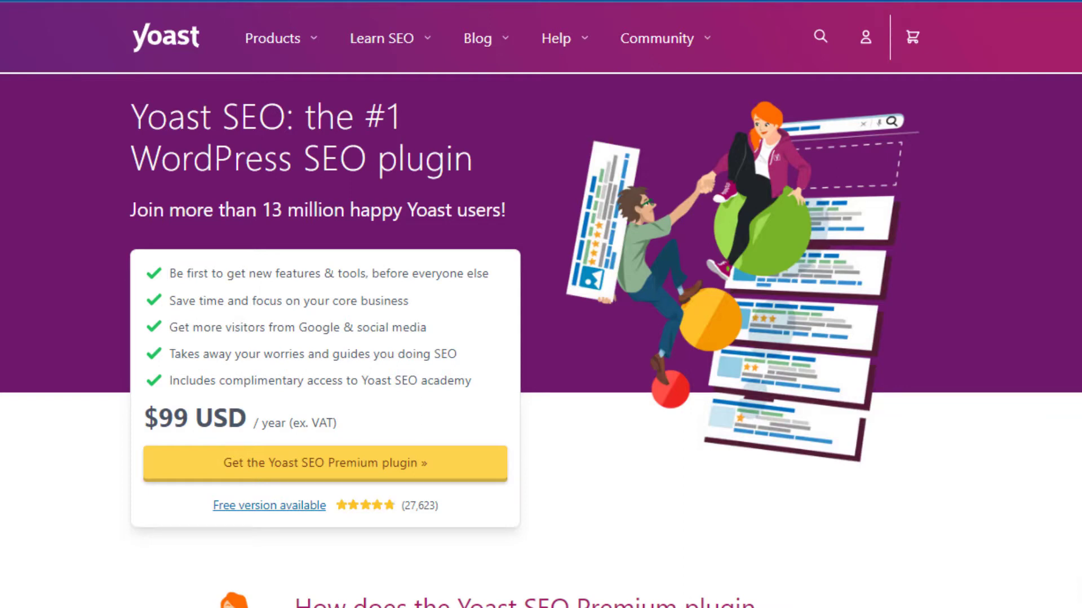
scroll(541, 309, down, 2)
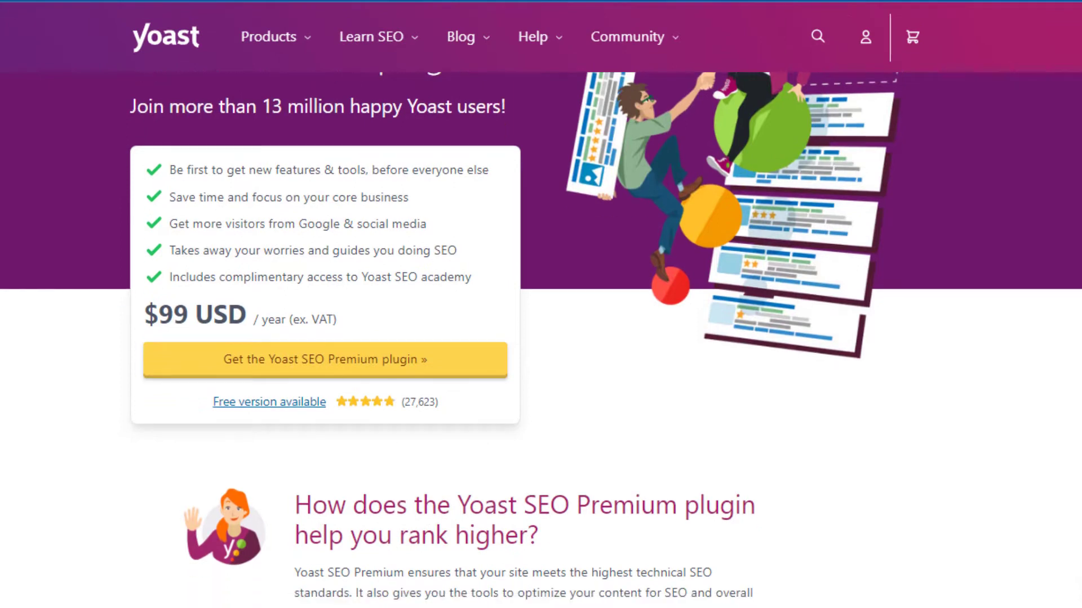
scroll(1040, 258, up, 1)
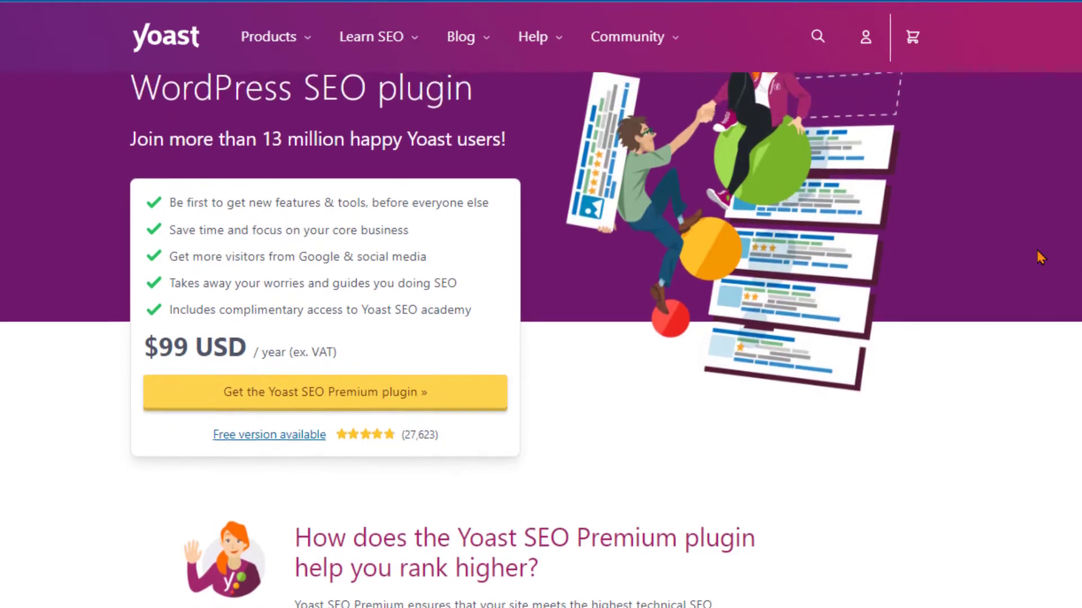
scroll(1040, 258, down, 3)
scroll(1040, 257, down, 1)
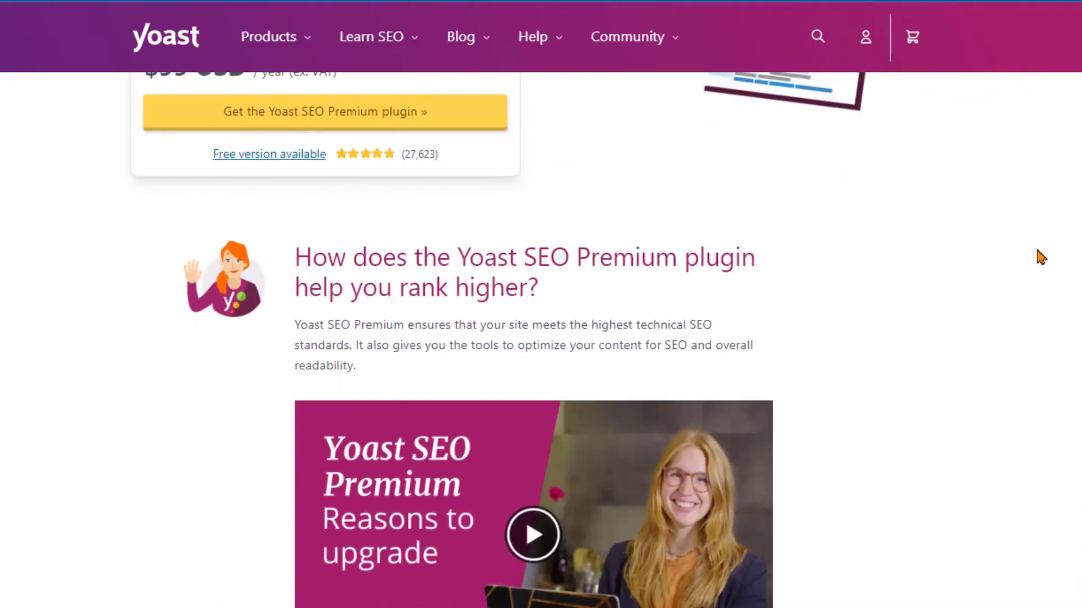
scroll(1041, 258, down, 1)
scroll(1040, 258, down, 1)
scroll(1040, 258, down, 1)
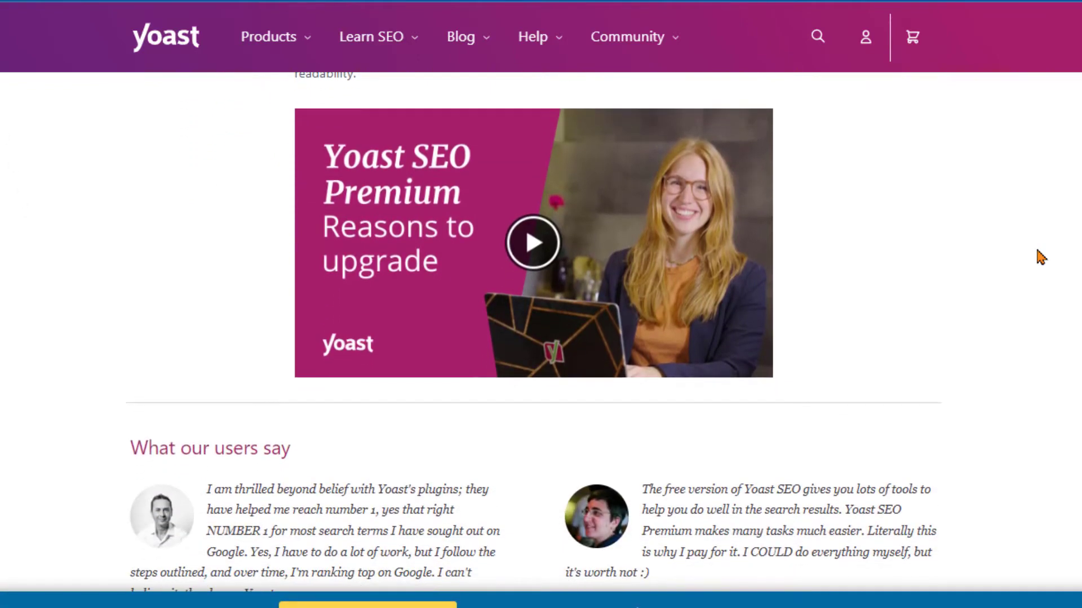
scroll(1040, 258, down, 1)
scroll(1040, 258, down, 1)
scroll(1040, 258, down, 1)
scroll(1041, 258, down, 1)
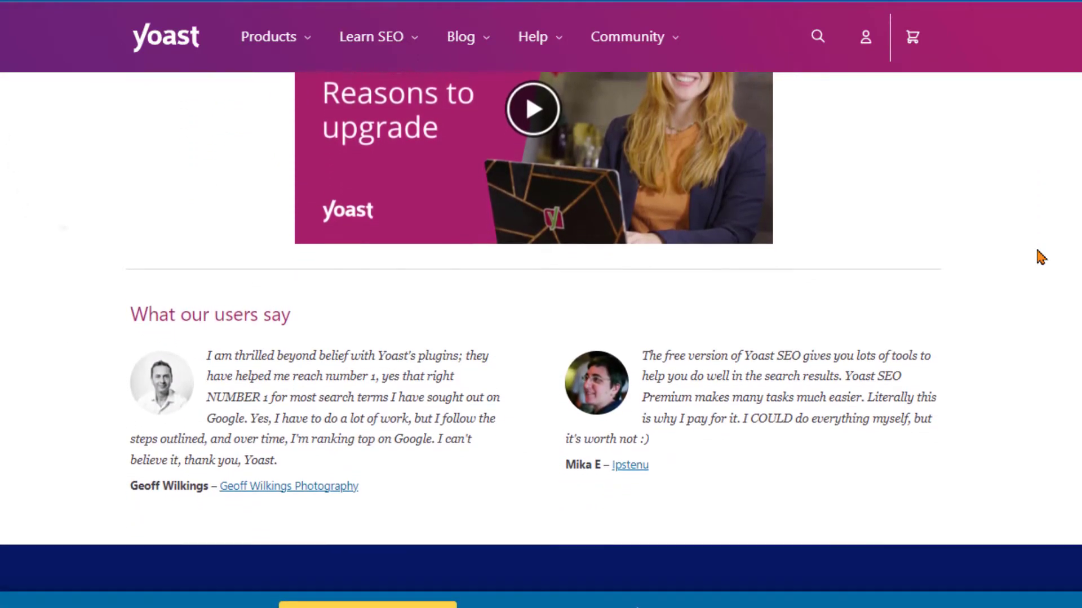
scroll(1040, 258, down, 1)
scroll(1041, 257, down, 1)
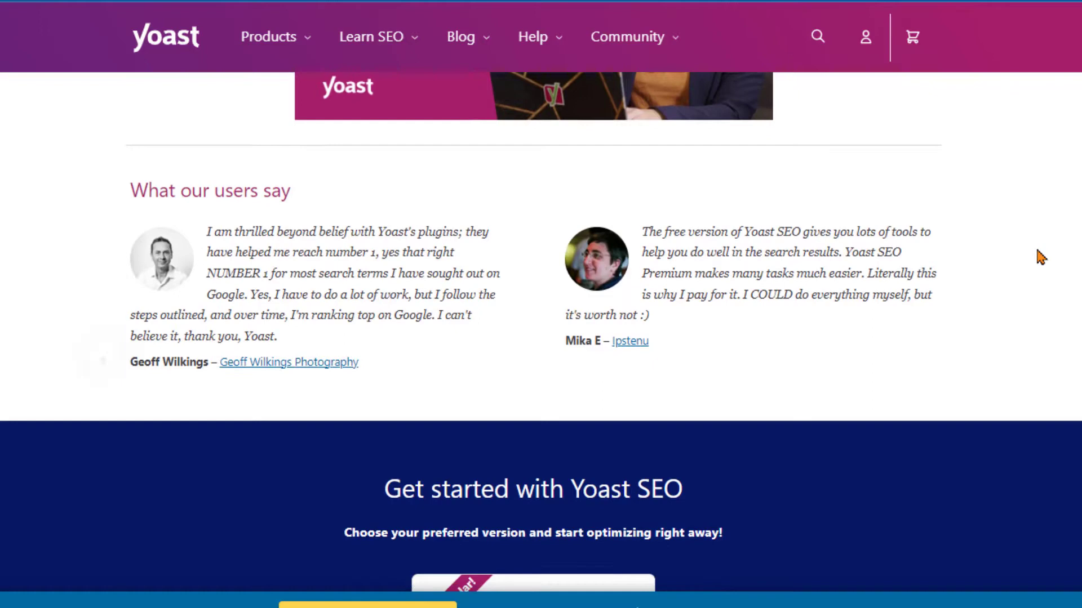
scroll(1040, 257, down, 2)
scroll(1039, 258, down, 1)
scroll(1040, 258, down, 1)
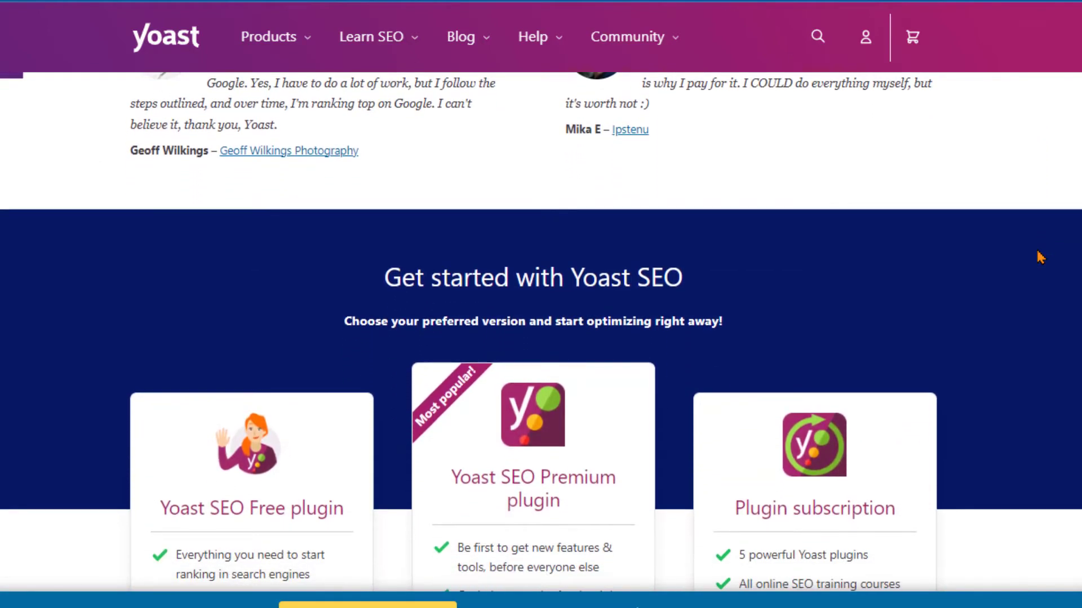
scroll(1041, 258, down, 2)
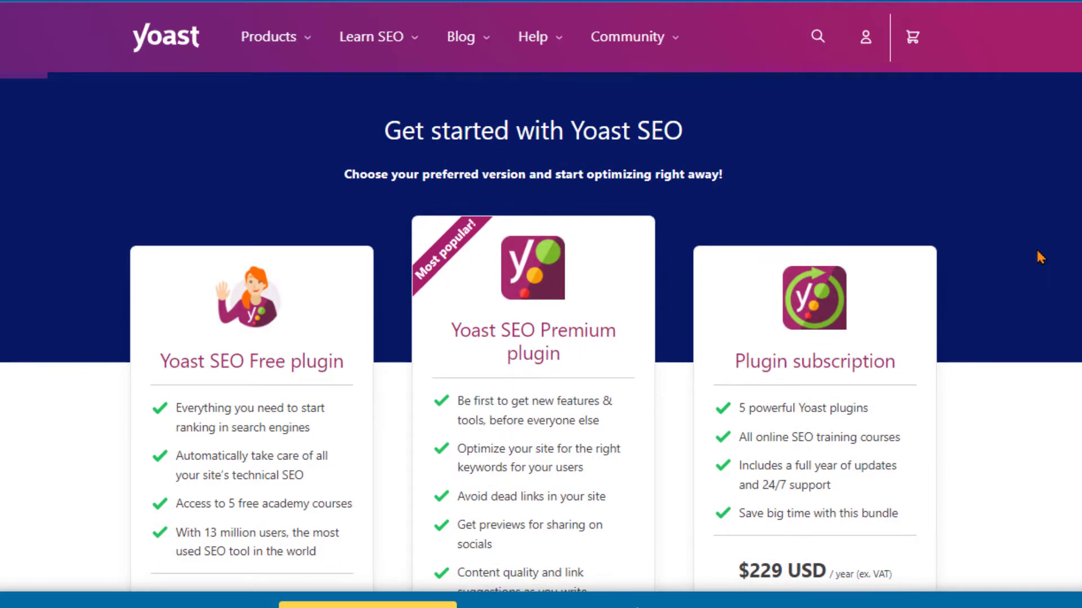
scroll(1040, 258, down, 1)
scroll(1041, 258, down, 1)
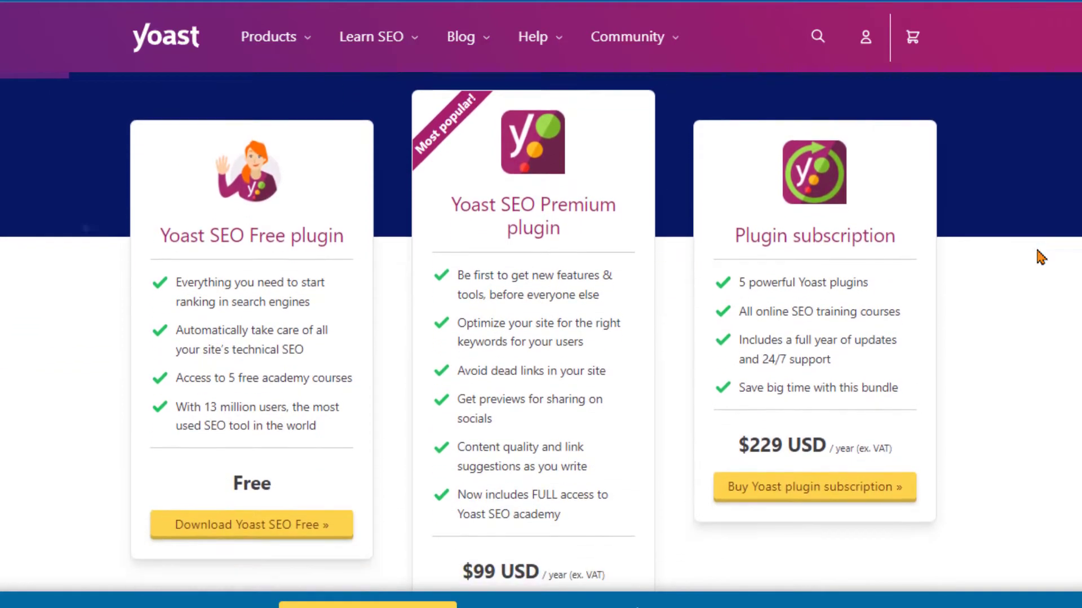
scroll(1041, 256, down, 1)
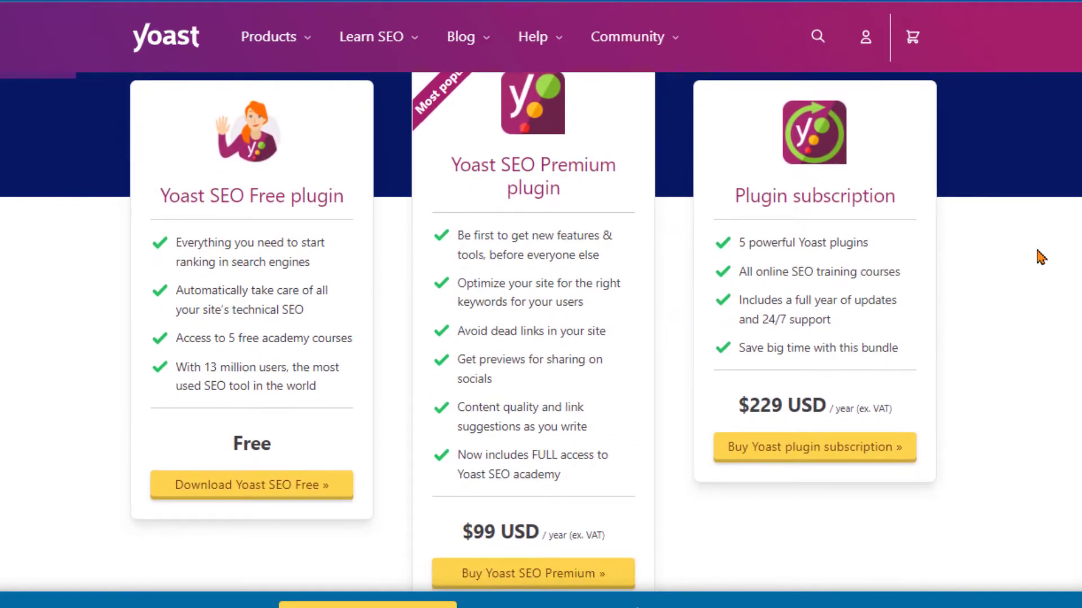
scroll(1040, 257, down, 1)
scroll(1040, 258, down, 1)
scroll(1041, 257, down, 1)
scroll(1039, 257, down, 1)
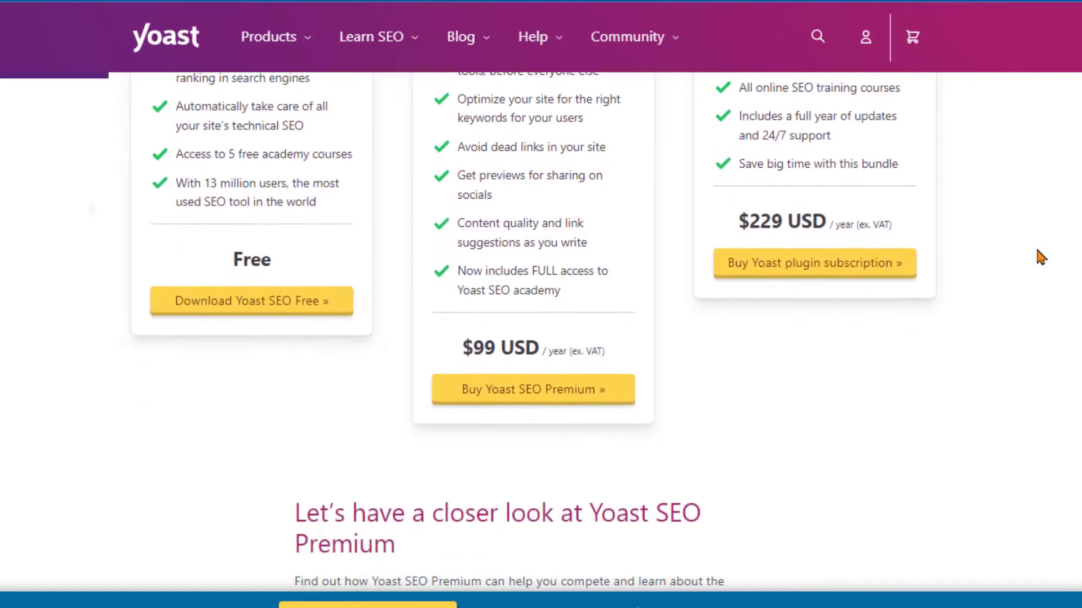
scroll(1040, 257, down, 1)
scroll(1040, 258, down, 2)
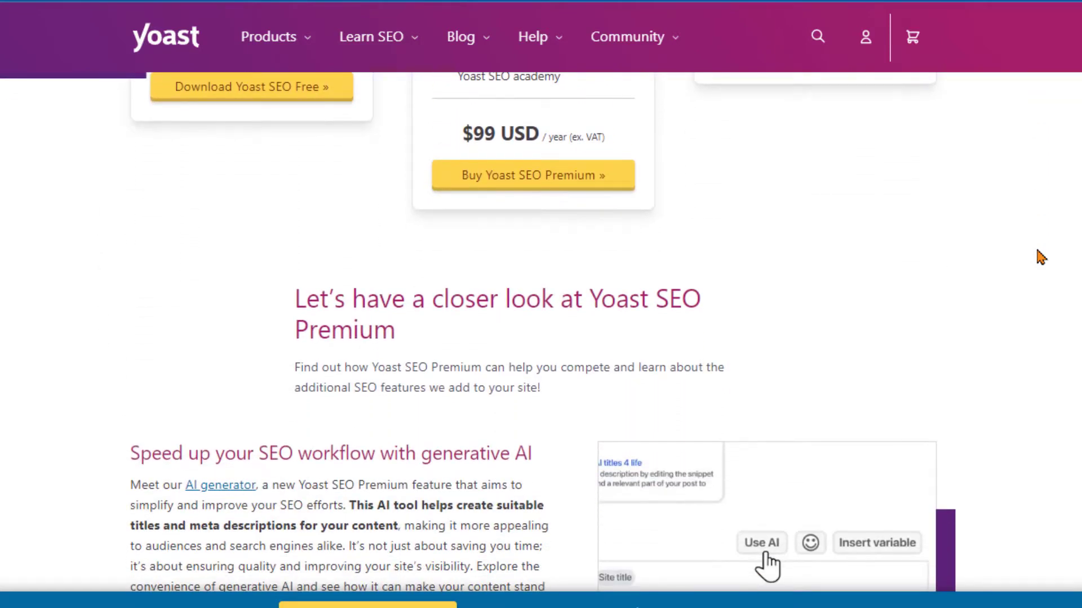
scroll(1041, 257, down, 2)
scroll(1040, 258, down, 2)
scroll(1041, 257, down, 2)
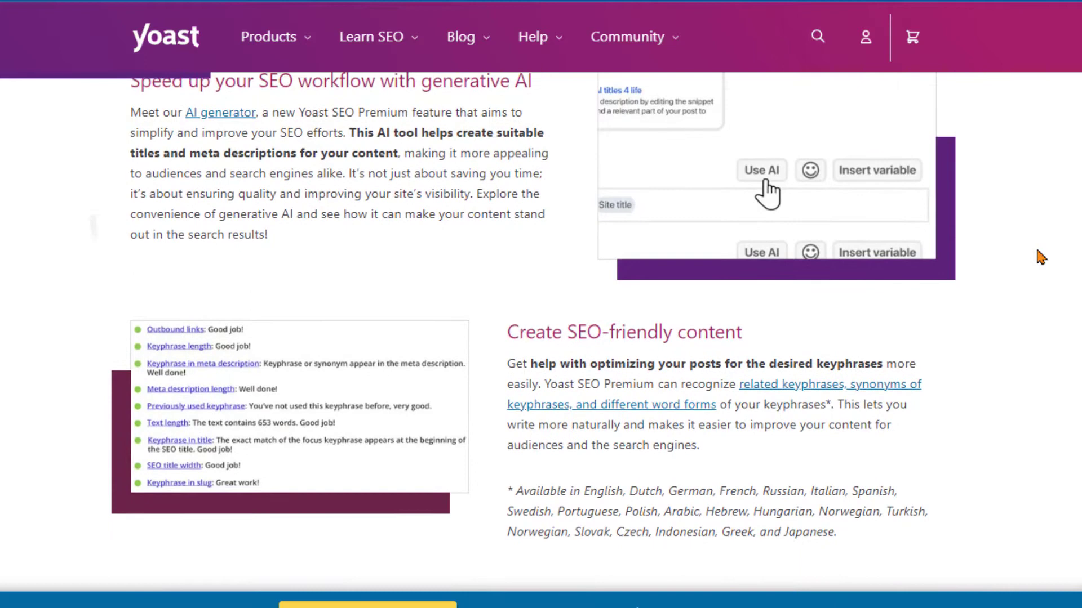
scroll(1040, 257, down, 1)
scroll(1041, 257, down, 2)
scroll(1041, 257, down, 1)
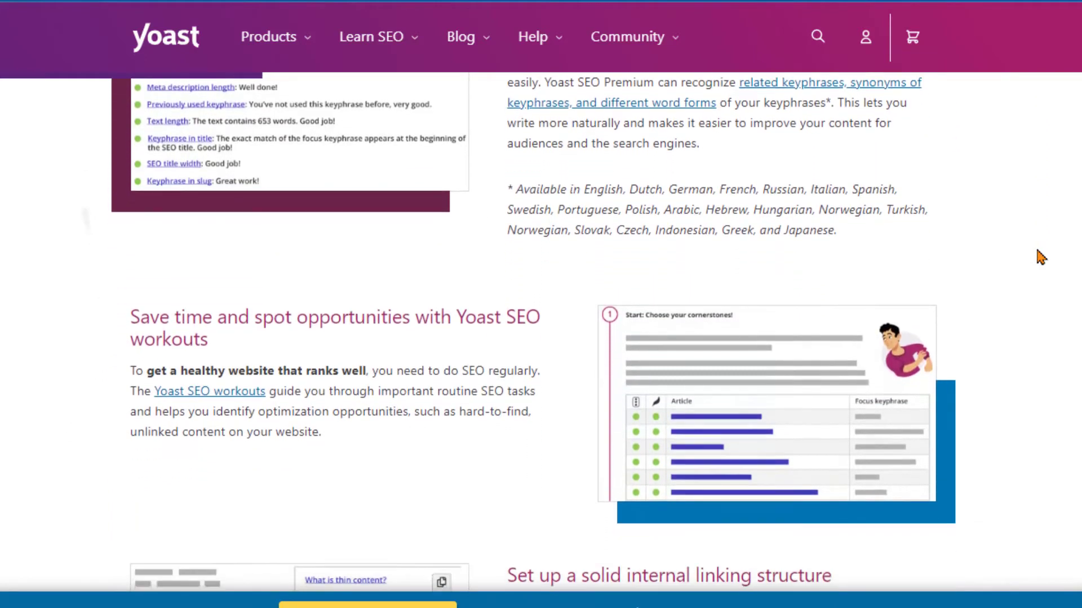
scroll(1041, 257, down, 1)
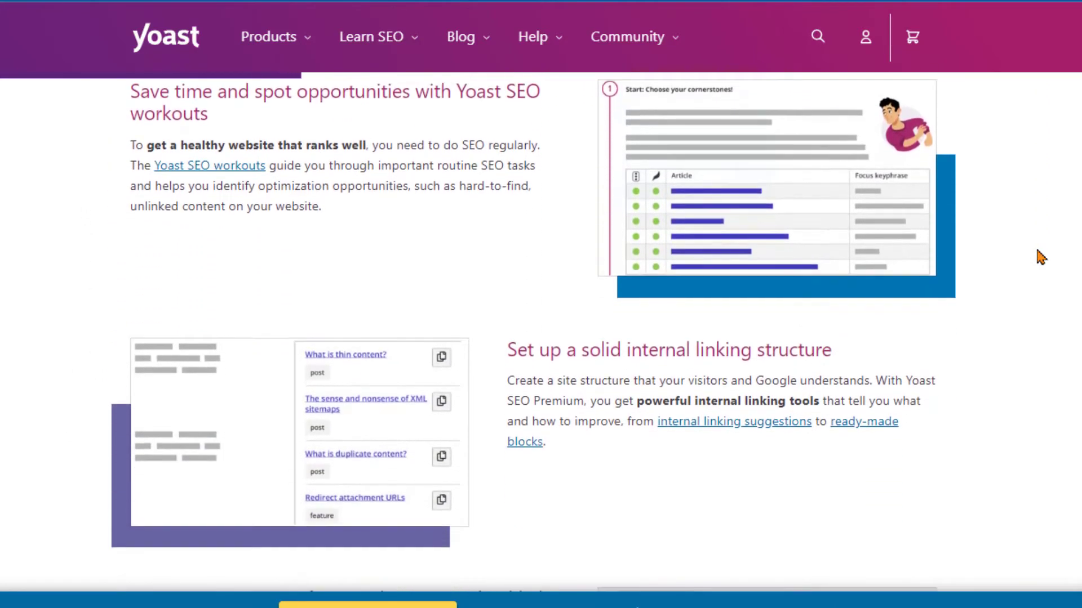
scroll(1041, 257, down, 1)
scroll(1040, 257, down, 2)
scroll(1040, 257, down, 2)
scroll(1040, 257, down, 1)
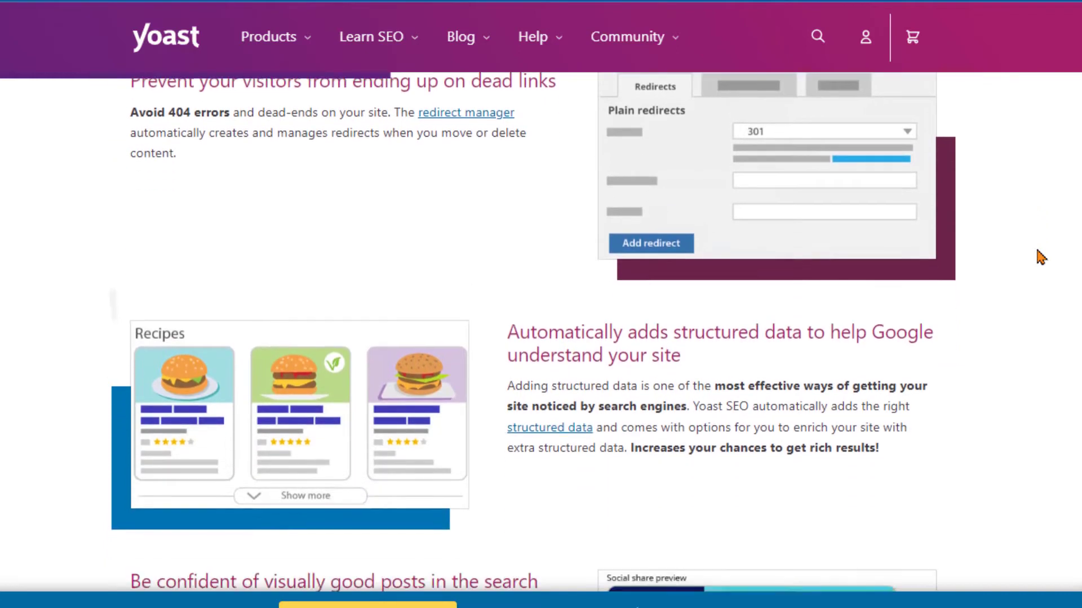
scroll(1041, 258, down, 1)
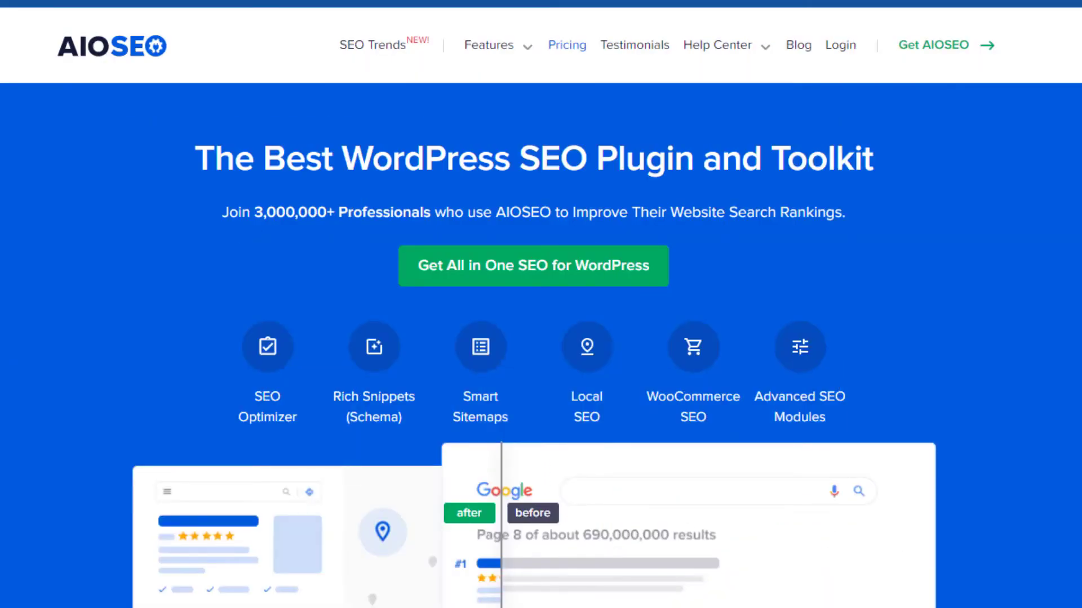
scroll(541, 339, down, 1)
scroll(541, 338, down, 1)
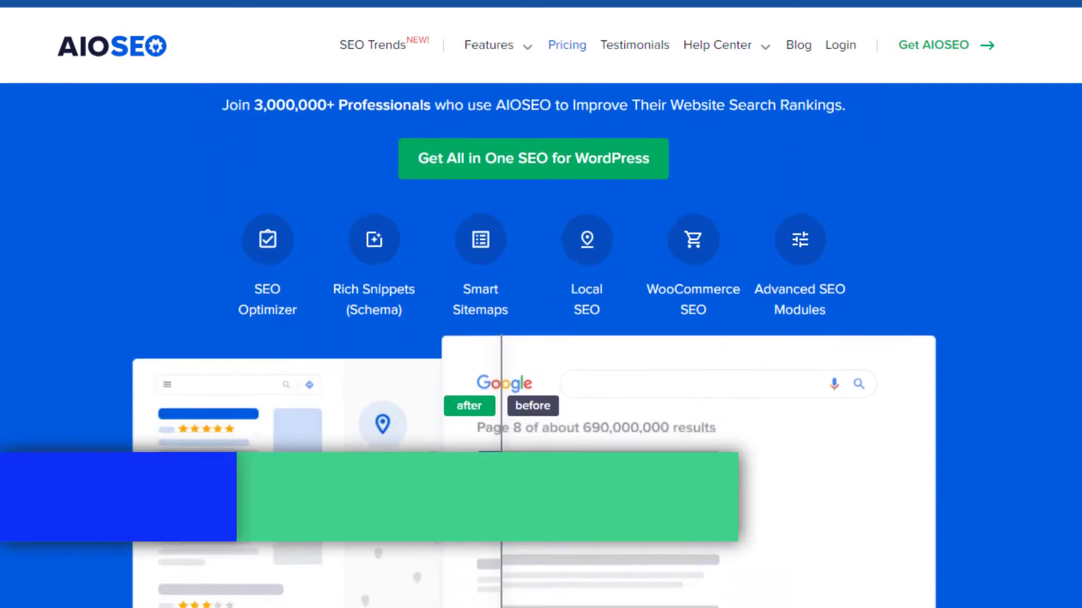
scroll(541, 339, down, 1)
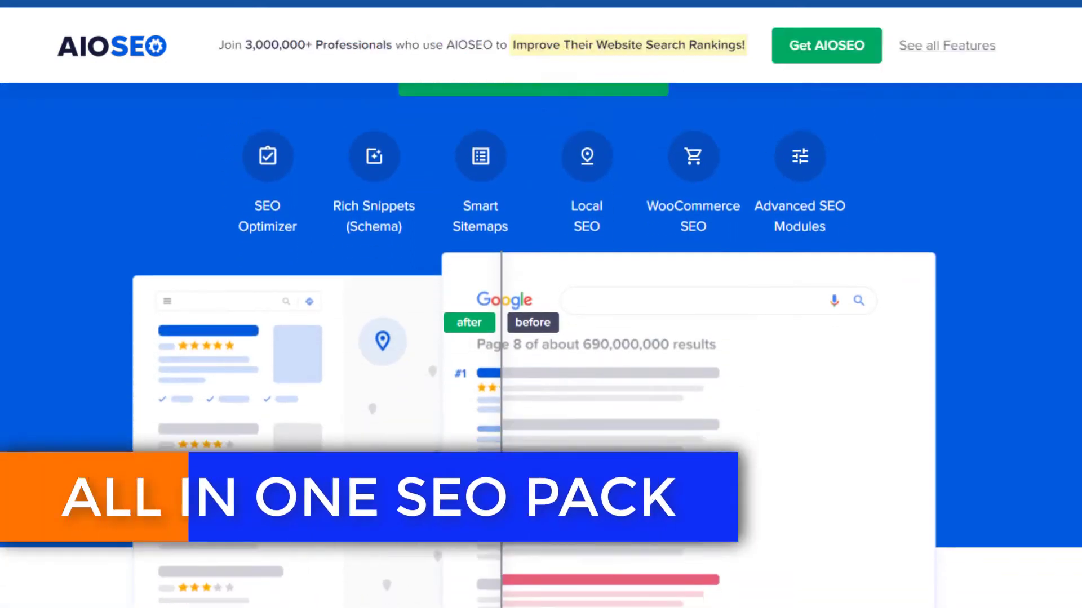
scroll(541, 339, down, 1)
scroll(540, 337, down, 1)
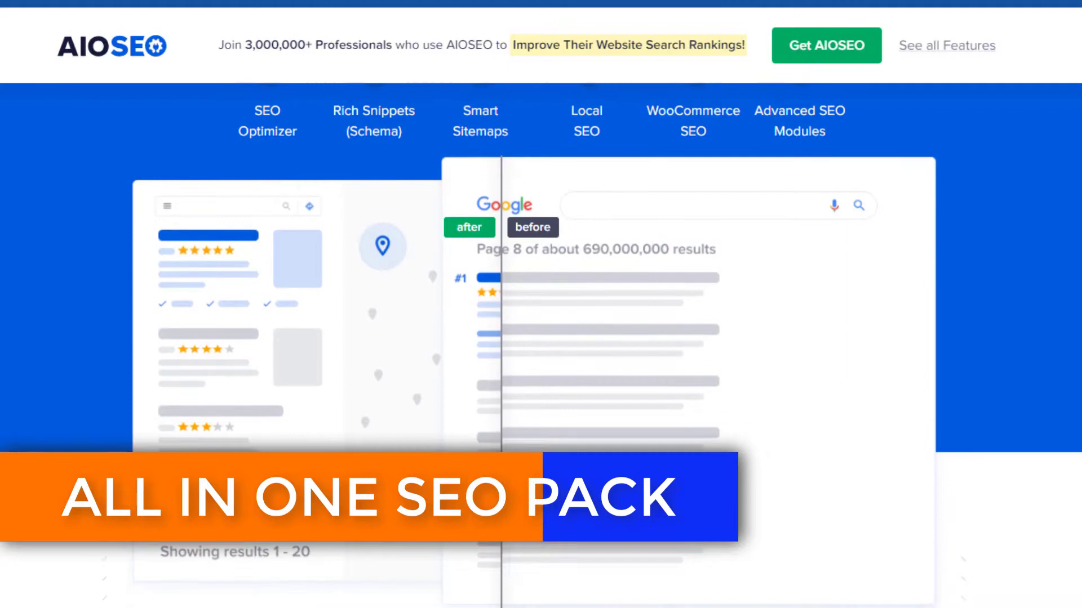
scroll(541, 338, down, 1)
scroll(541, 339, down, 1)
scroll(542, 338, down, 1)
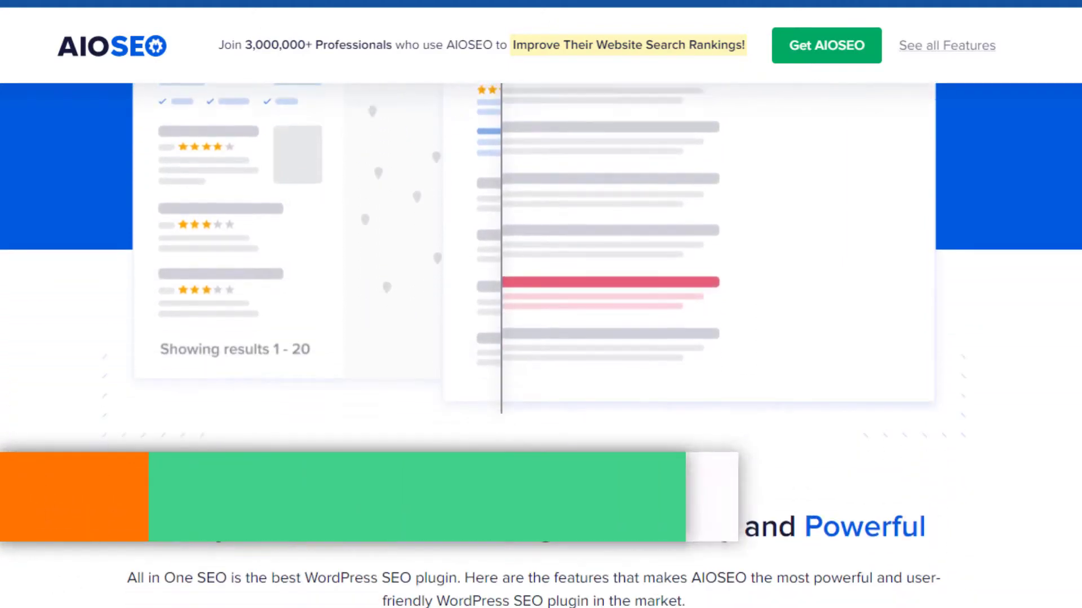
scroll(541, 338, down, 1)
scroll(541, 338, down, 1)
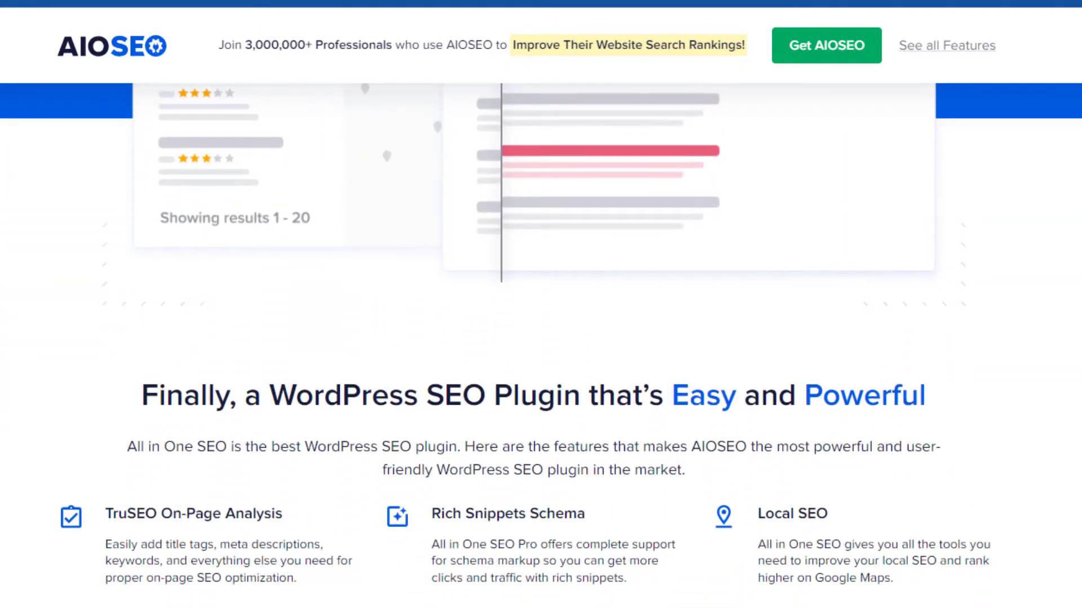
scroll(540, 339, down, 1)
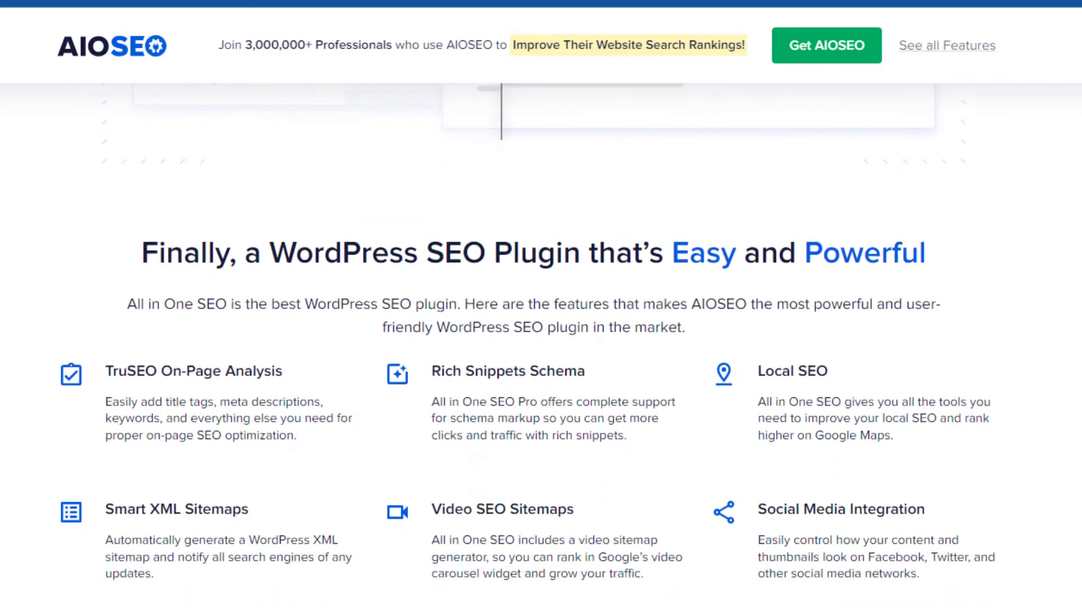
scroll(541, 338, down, 1)
scroll(540, 338, down, 1)
scroll(541, 338, down, 1)
scroll(541, 338, down, 1)
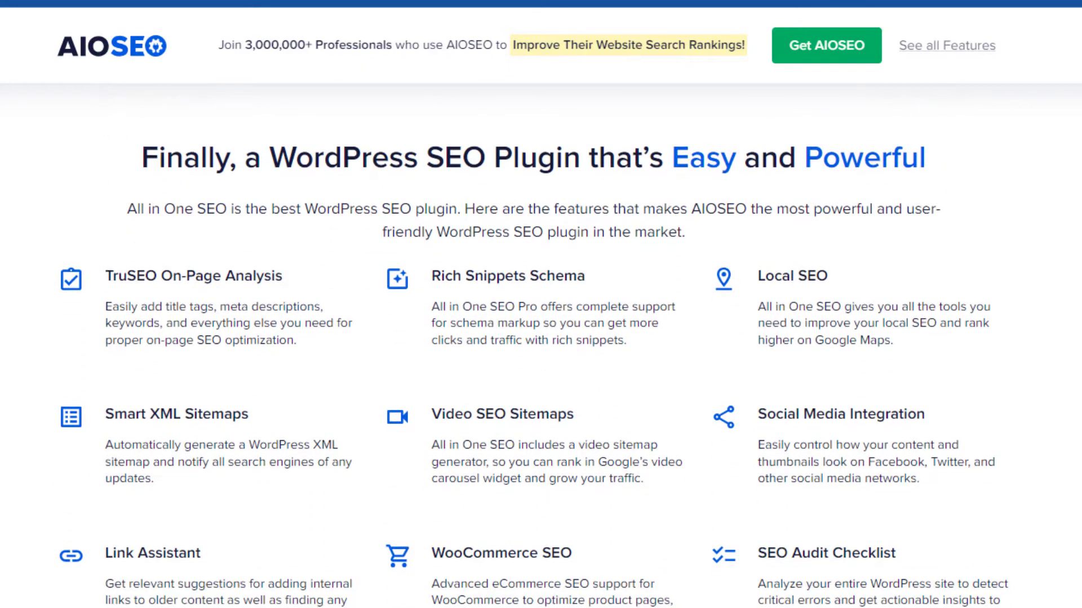
scroll(541, 338, down, 1)
scroll(541, 338, down, 1)
scroll(541, 338, down, 1)
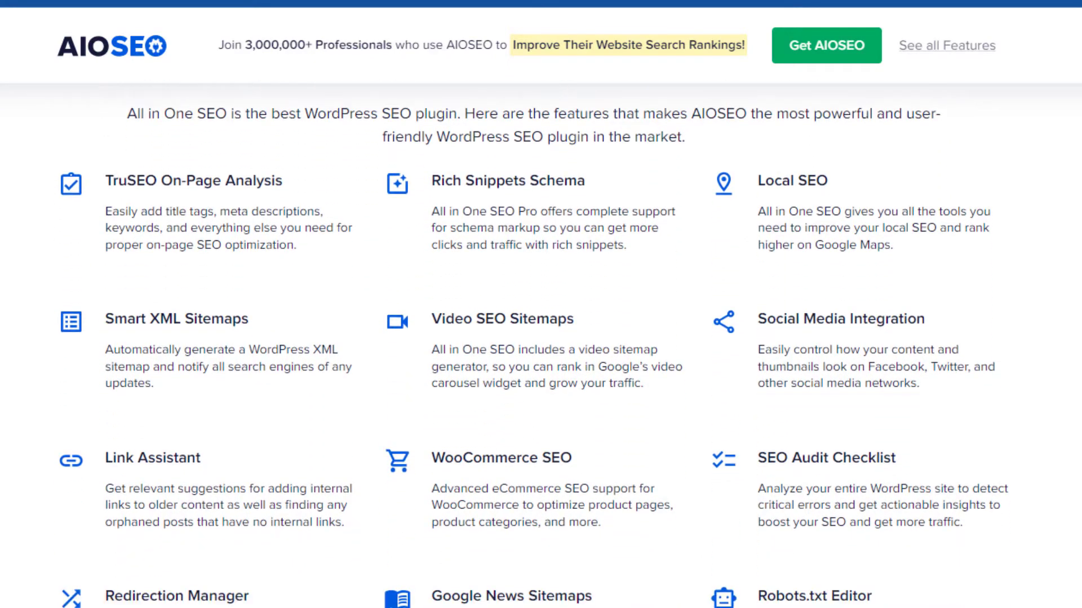
scroll(540, 339, down, 1)
scroll(541, 338, down, 1)
scroll(541, 338, down, 1)
scroll(541, 338, down, 1)
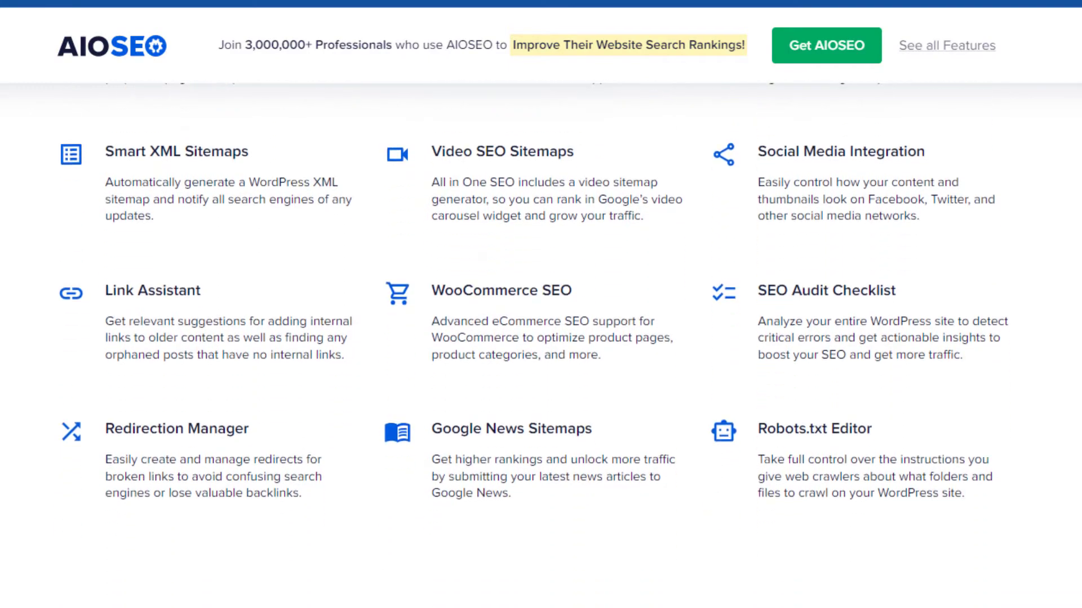
scroll(541, 338, down, 1)
scroll(541, 338, down, 1)
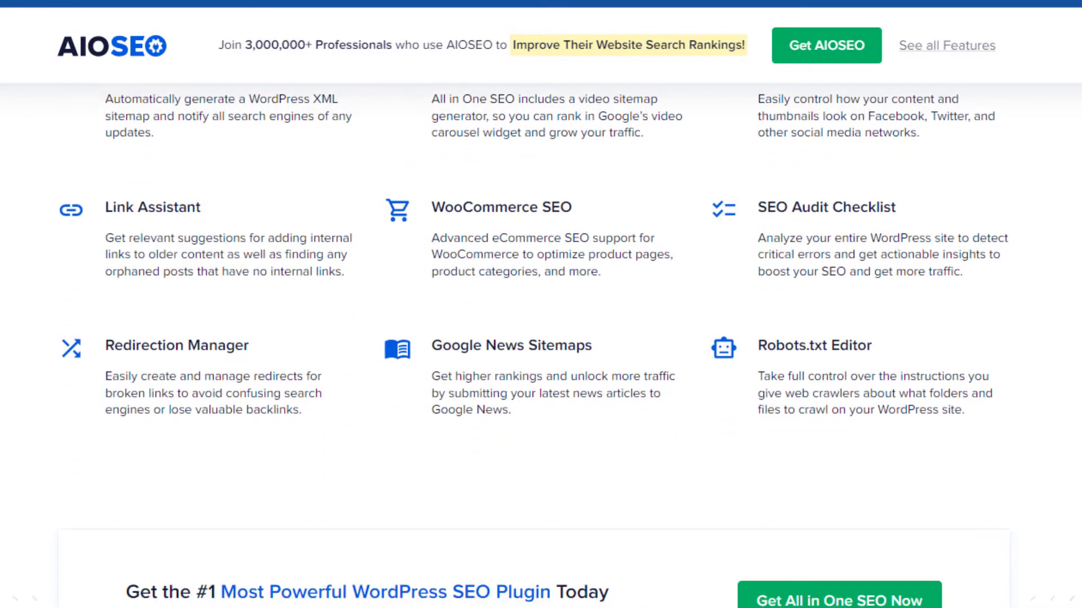
scroll(541, 338, down, 2)
scroll(540, 338, down, 1)
scroll(541, 338, down, 1)
scroll(541, 339, down, 1)
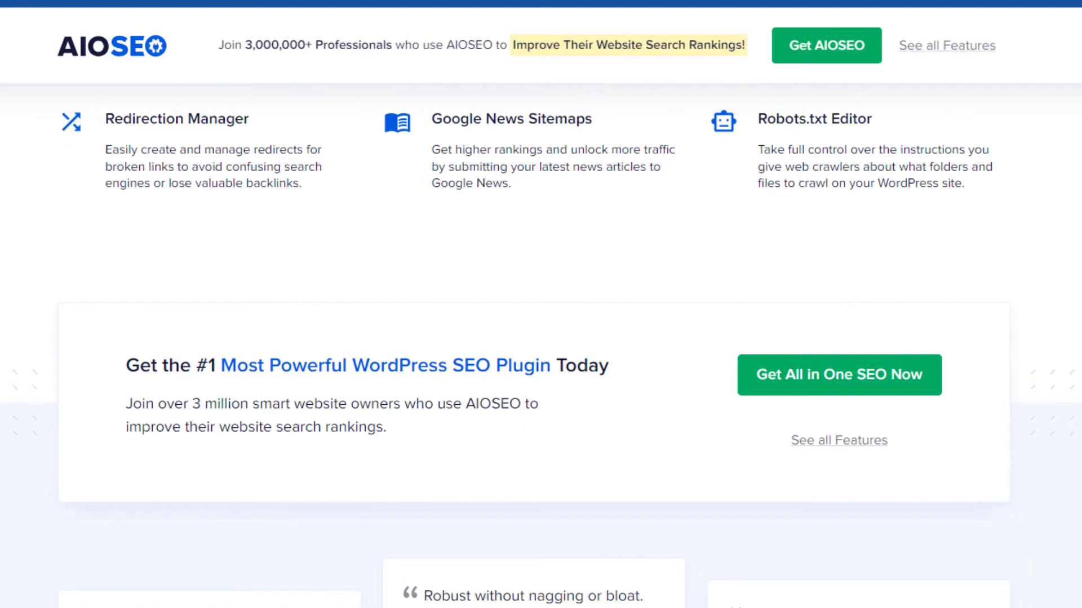
scroll(541, 338, down, 1)
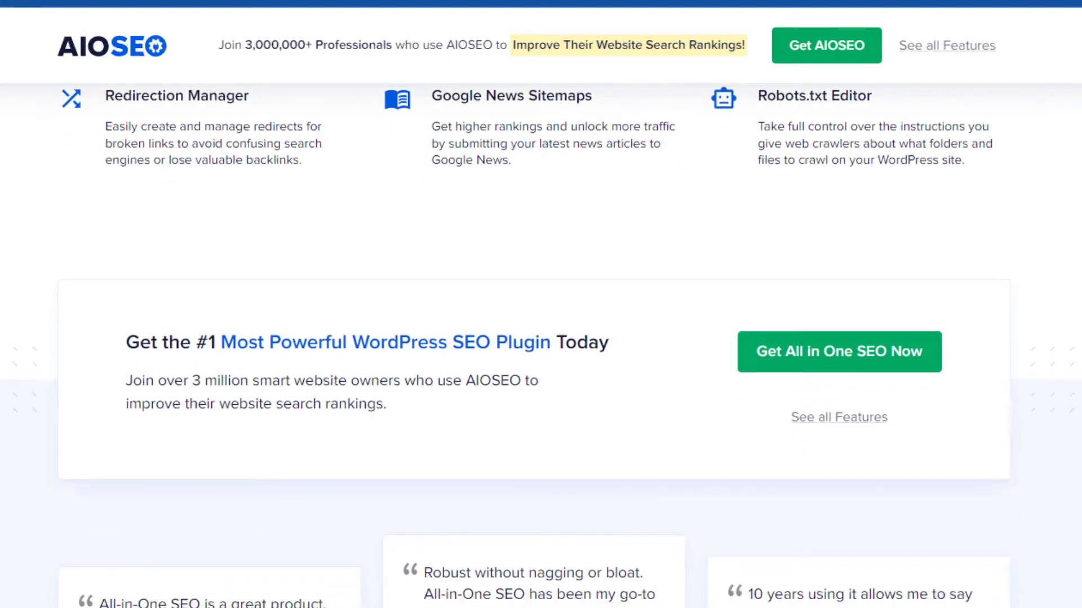
scroll(541, 338, down, 2)
scroll(541, 338, down, 1)
scroll(541, 338, down, 1)
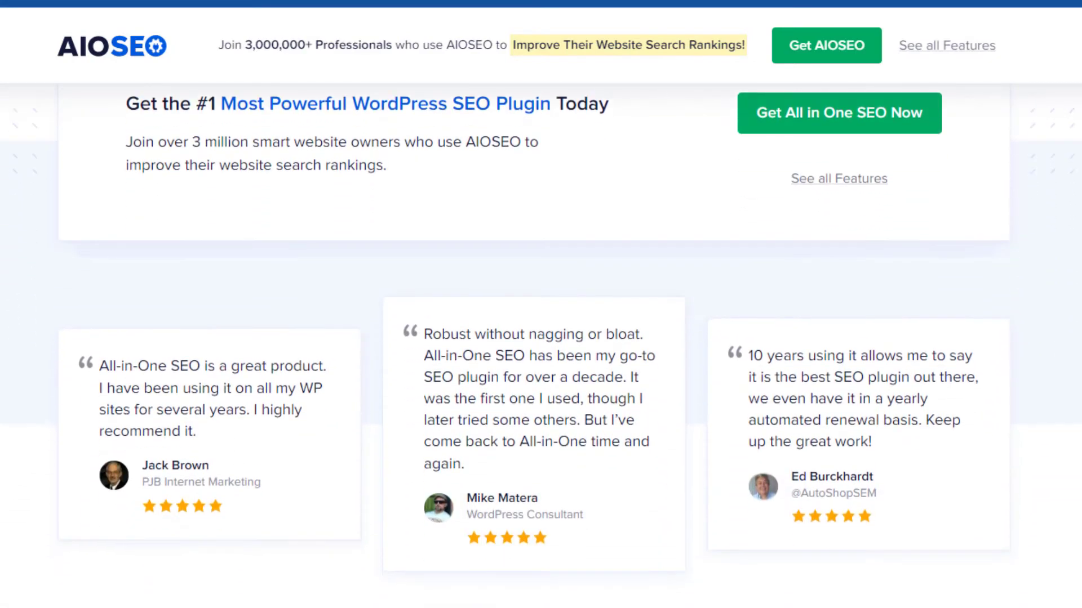
scroll(541, 339, down, 1)
scroll(541, 338, down, 1)
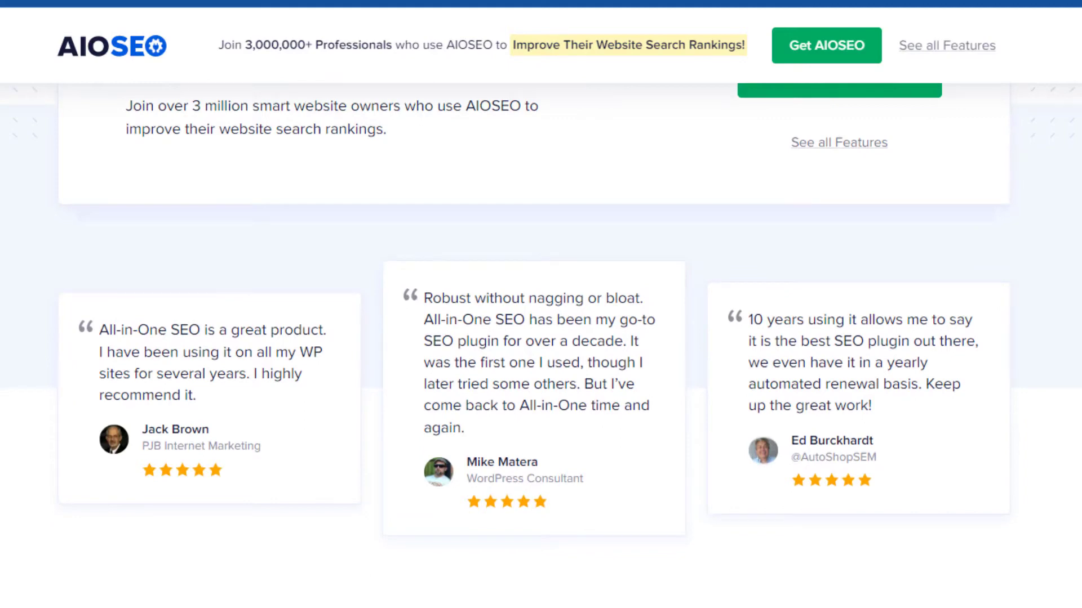
scroll(541, 338, down, 1)
scroll(541, 338, down, 1)
scroll(541, 338, down, 1)
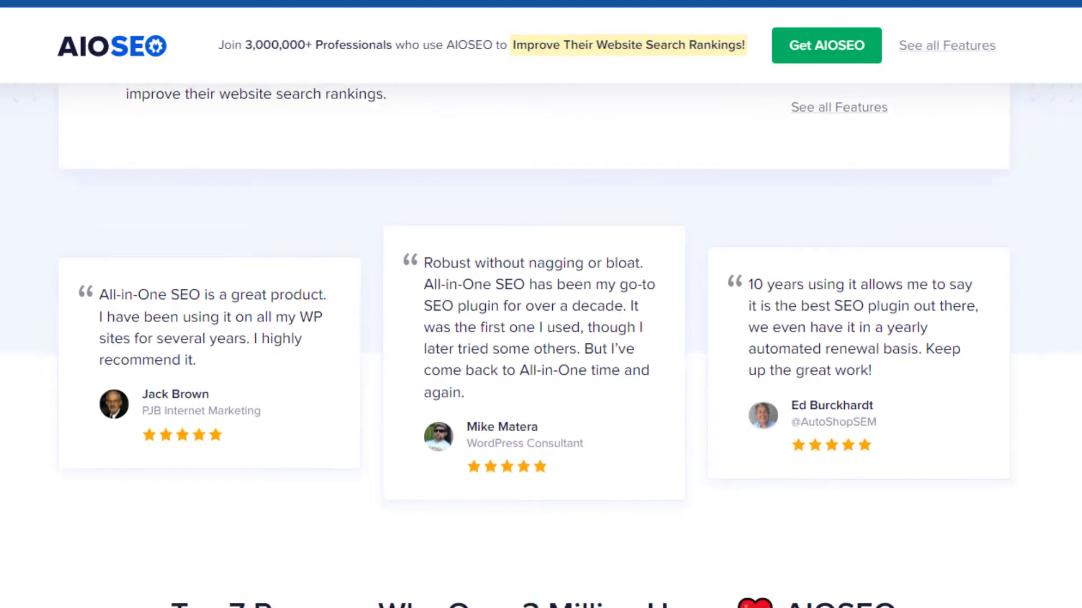
scroll(541, 339, down, 1)
scroll(541, 338, down, 1)
scroll(541, 339, down, 1)
scroll(541, 337, down, 3)
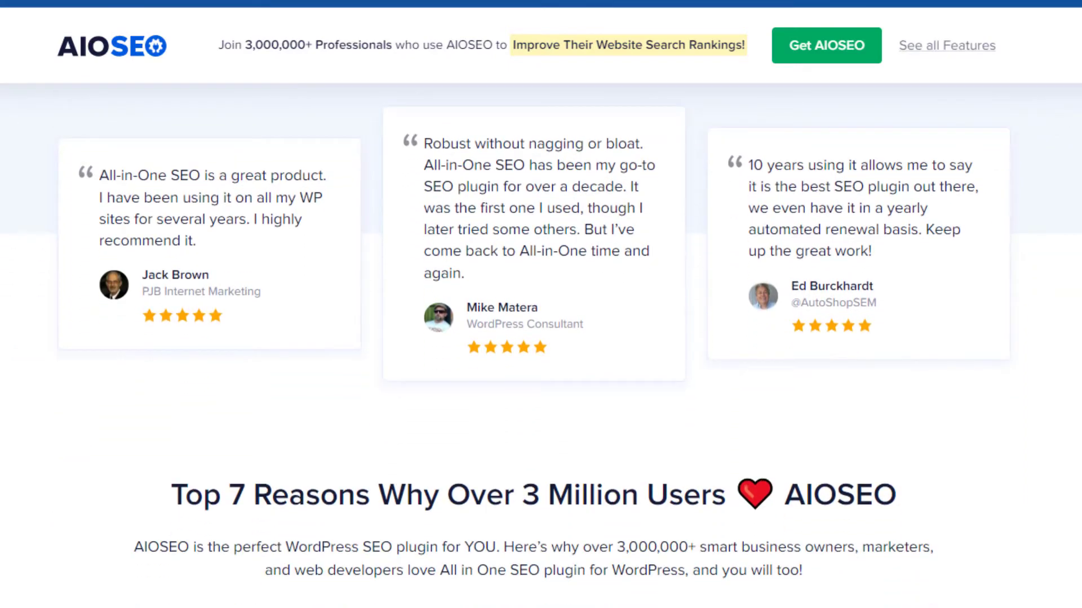
scroll(541, 338, down, 3)
scroll(540, 338, down, 2)
scroll(541, 338, down, 3)
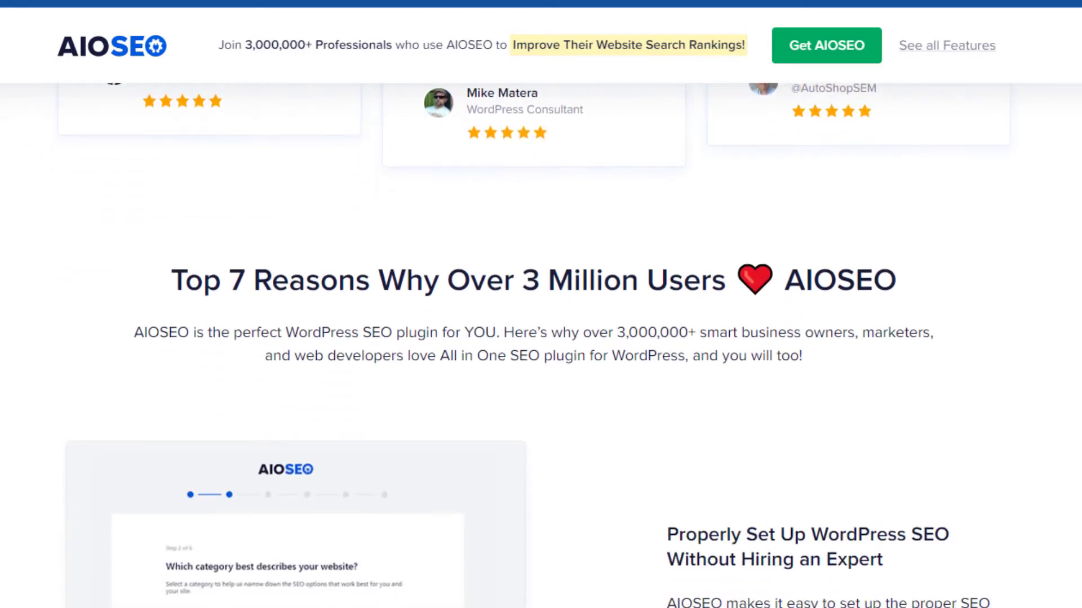
scroll(541, 338, down, 2)
scroll(541, 338, down, 3)
scroll(541, 338, down, 2)
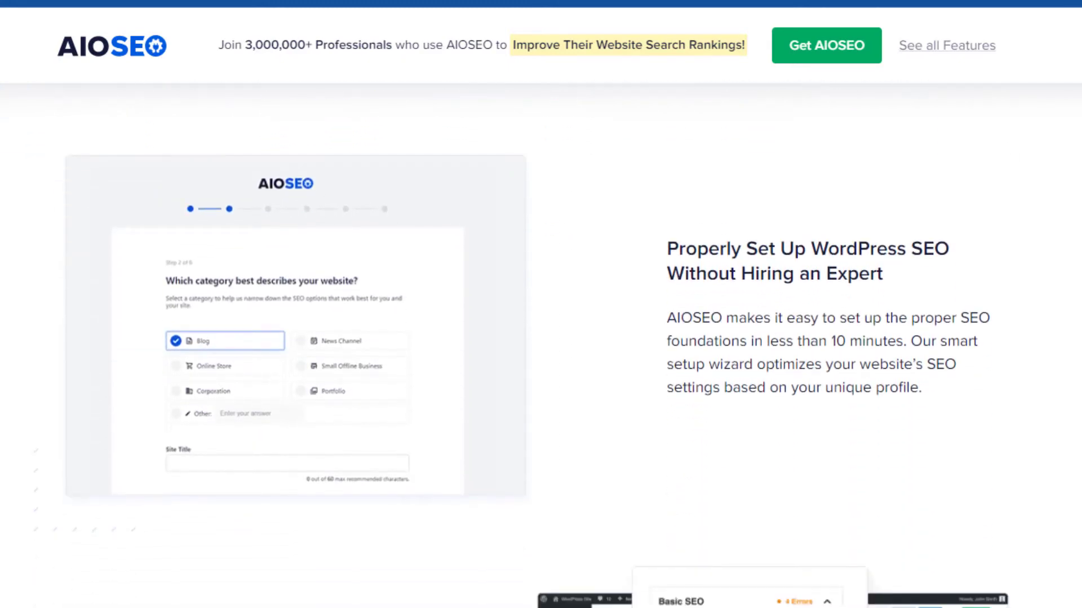
scroll(541, 338, down, 2)
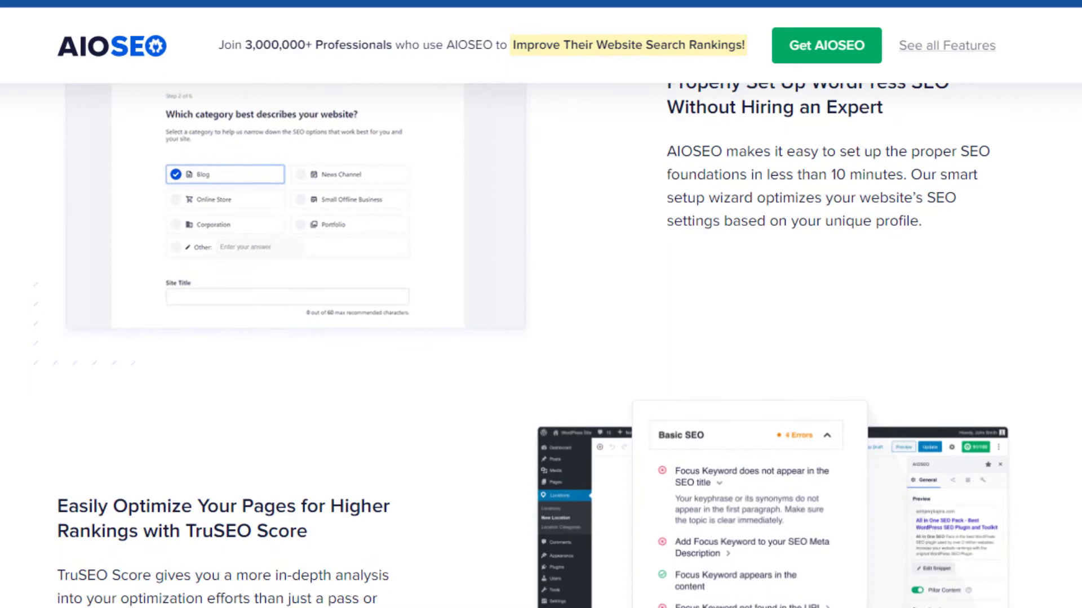
scroll(541, 338, down, 1)
scroll(542, 338, down, 1)
scroll(541, 339, down, 1)
scroll(540, 339, down, 1)
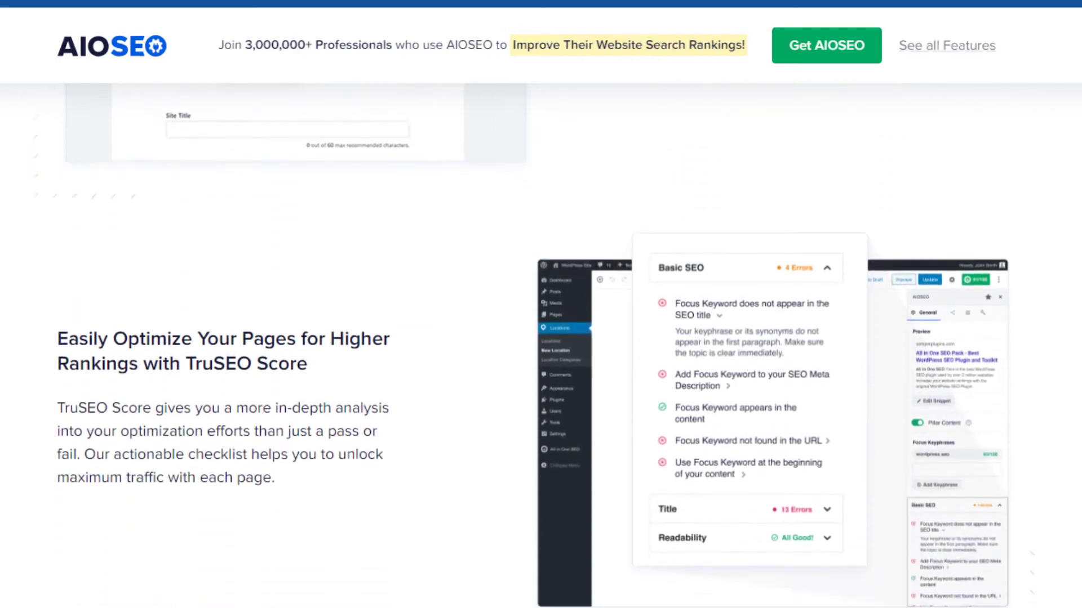
scroll(540, 338, down, 1)
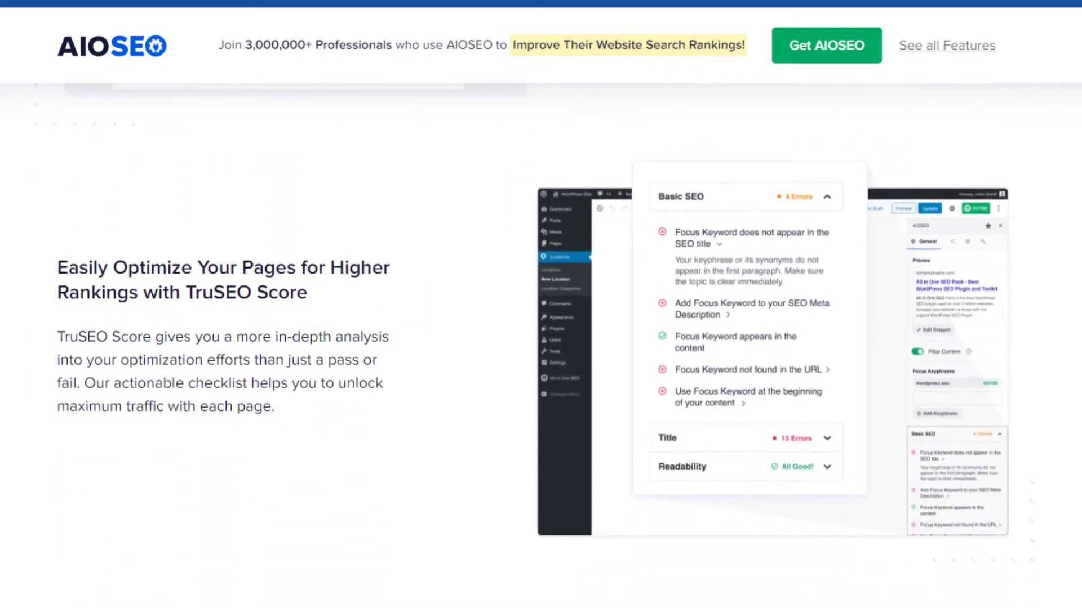
scroll(541, 338, down, 1)
scroll(541, 337, down, 1)
scroll(541, 338, down, 1)
scroll(541, 338, down, 1)
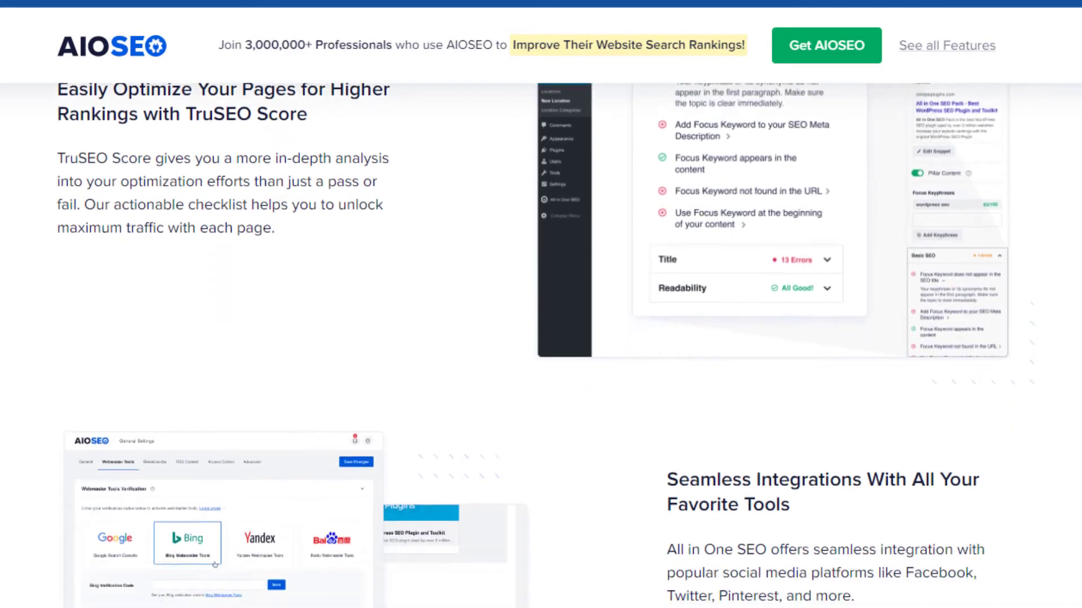
scroll(541, 338, down, 1)
scroll(542, 338, down, 1)
scroll(541, 339, down, 1)
scroll(541, 338, down, 1)
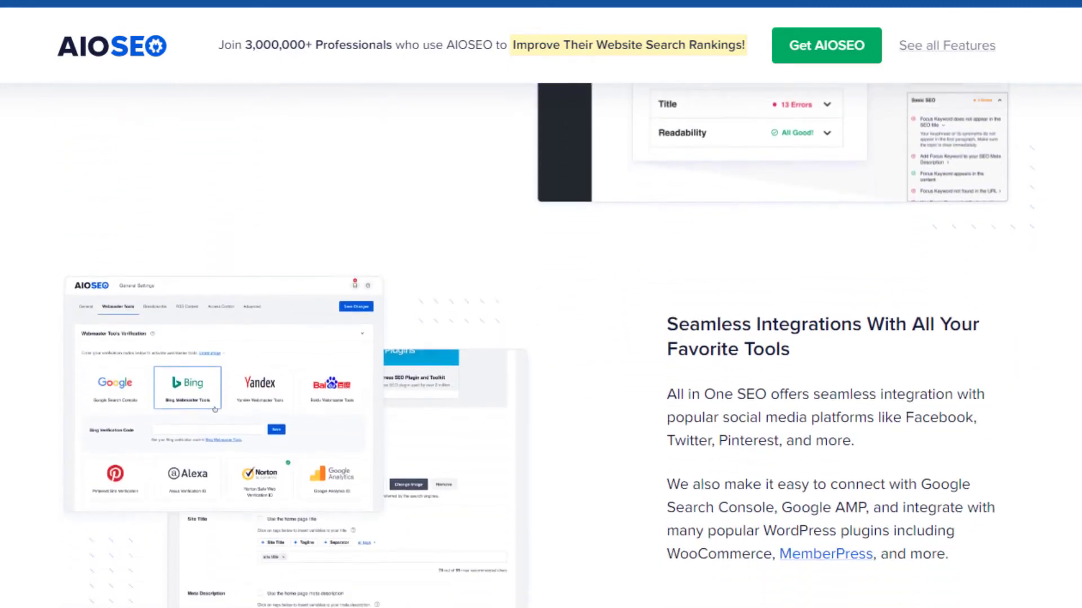
scroll(541, 338, down, 1)
scroll(540, 338, down, 1)
scroll(541, 339, down, 1)
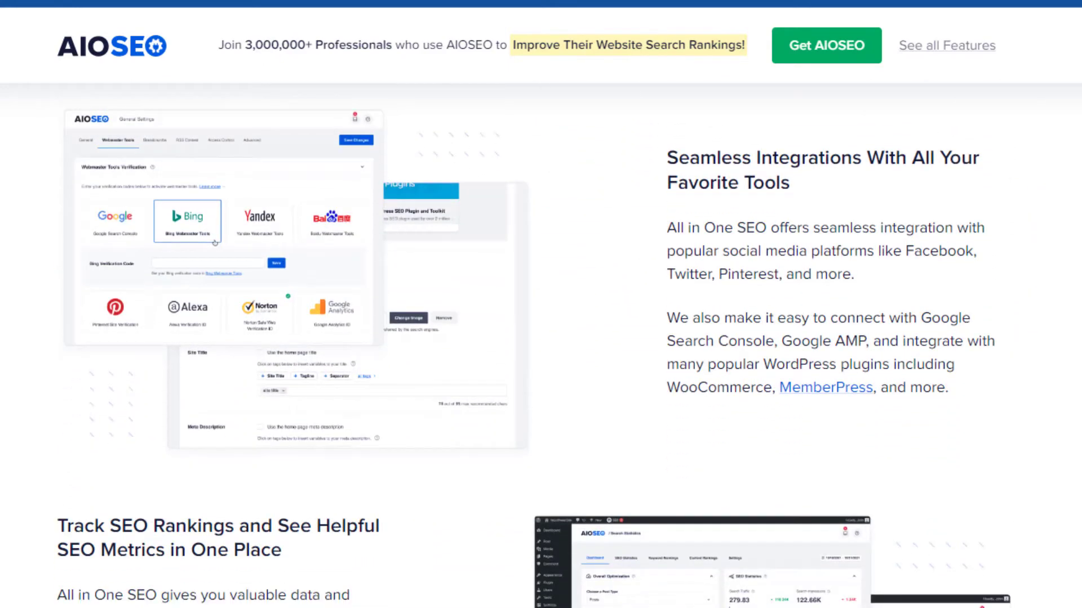
scroll(541, 338, down, 1)
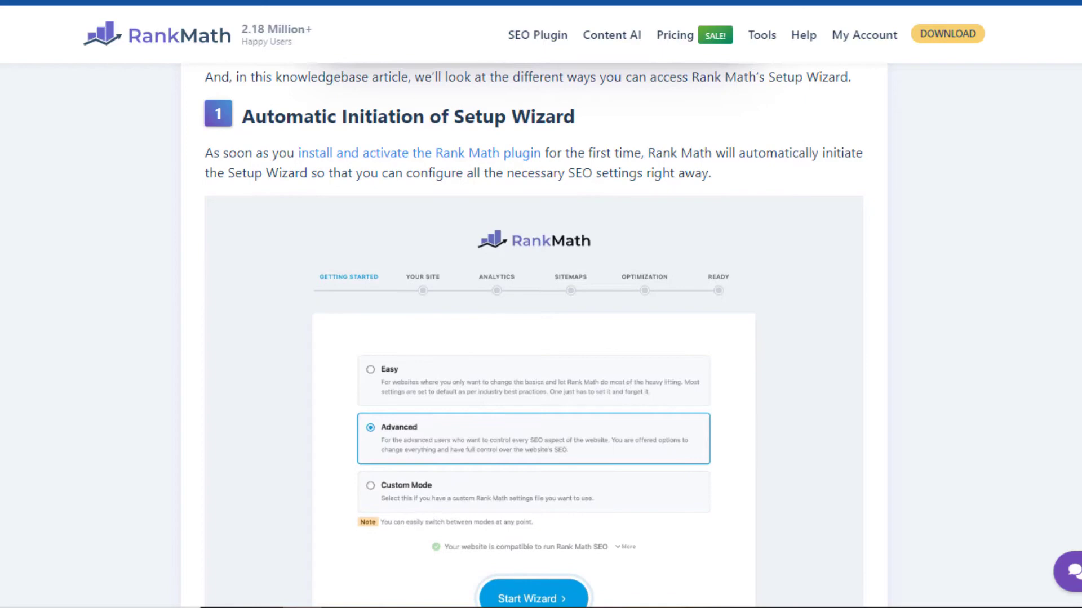
scroll(541, 338, down, 2)
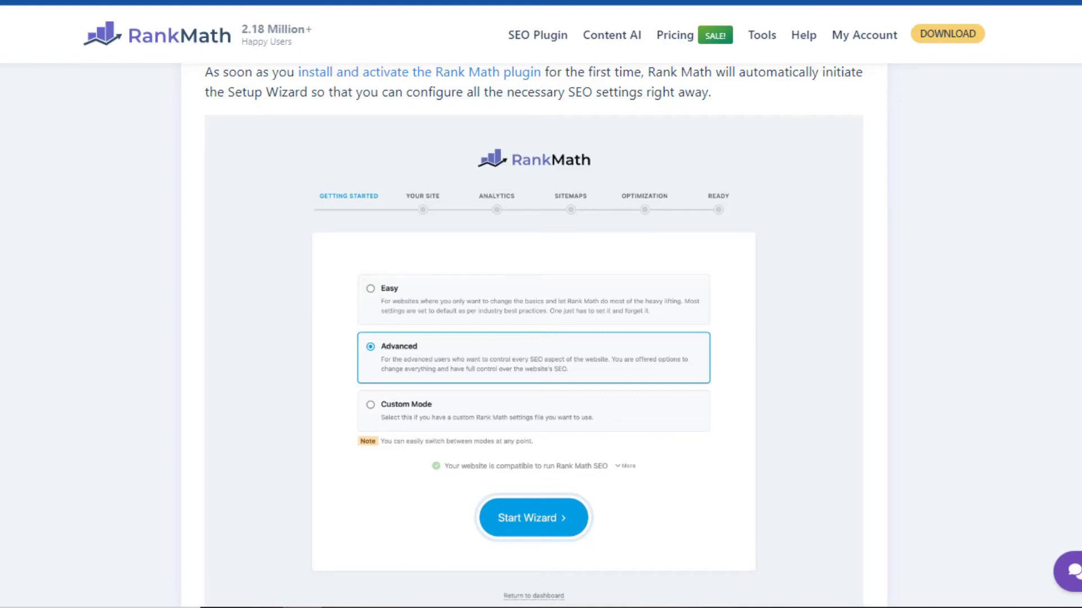
scroll(541, 338, down, 2)
scroll(541, 338, down, 2)
scroll(541, 338, down, 1)
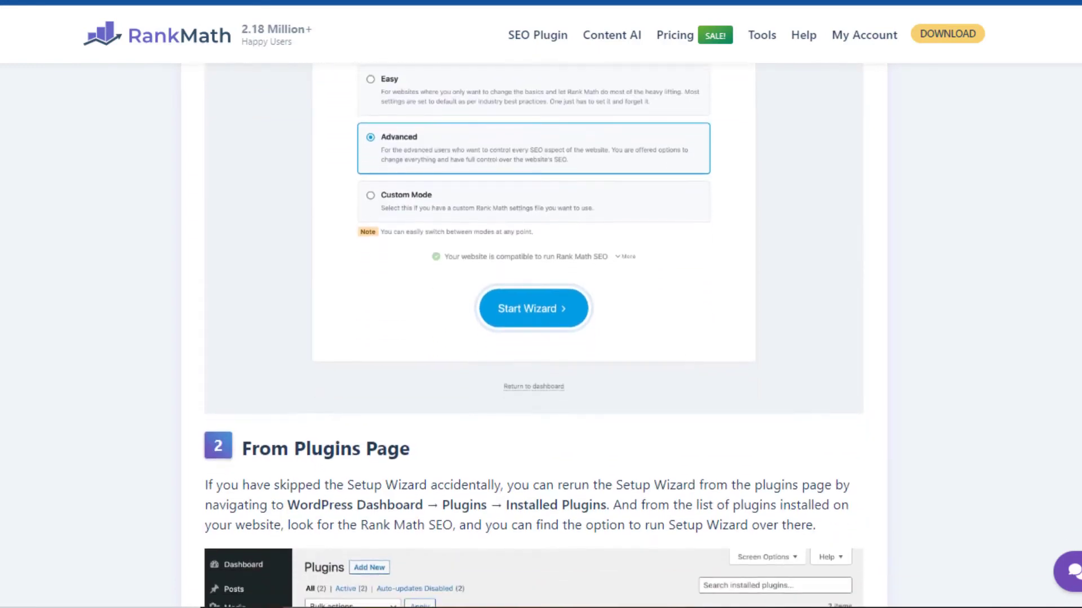
scroll(541, 338, down, 1)
scroll(540, 339, down, 1)
scroll(541, 338, down, 1)
scroll(541, 338, down, 1)
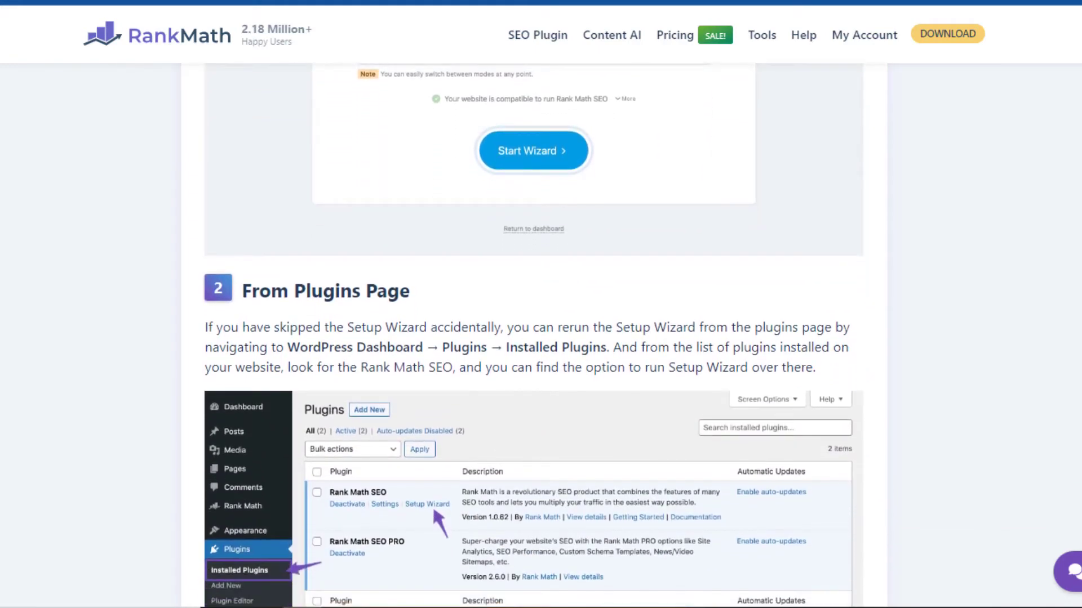
scroll(540, 339, down, 1)
scroll(540, 338, down, 1)
scroll(541, 338, down, 1)
scroll(541, 338, down, 1)
scroll(541, 338, down, 1)
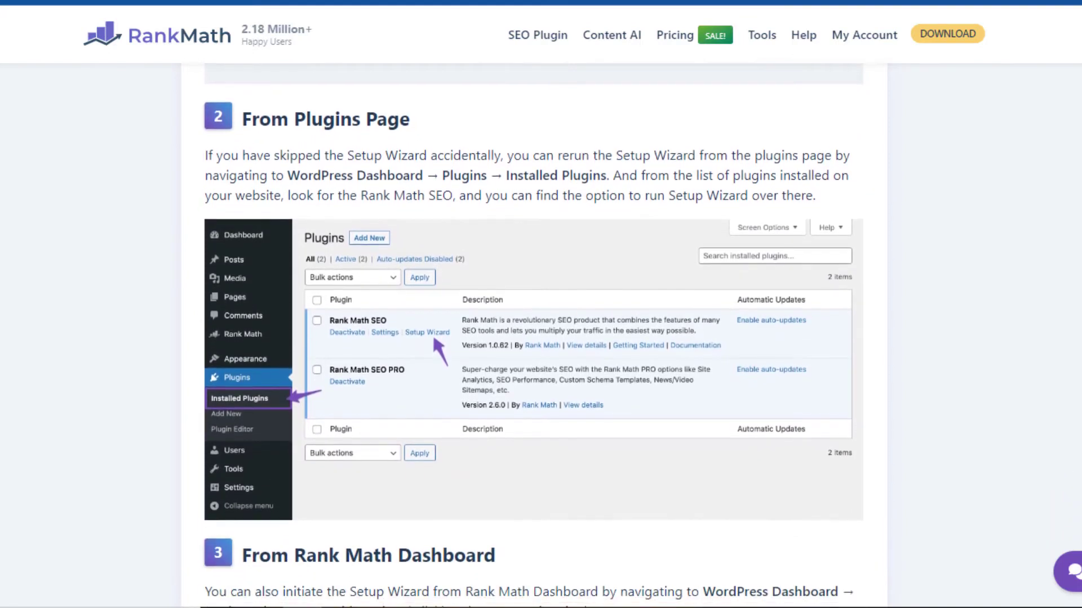
scroll(541, 339, down, 1)
scroll(541, 338, down, 1)
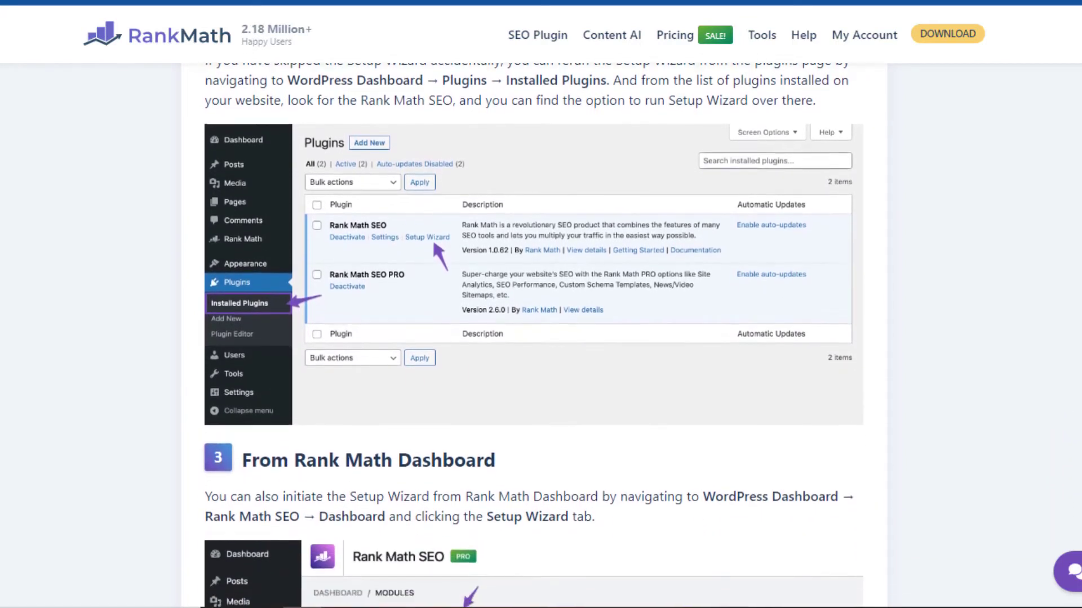
scroll(541, 338, down, 1)
scroll(541, 338, down, 1)
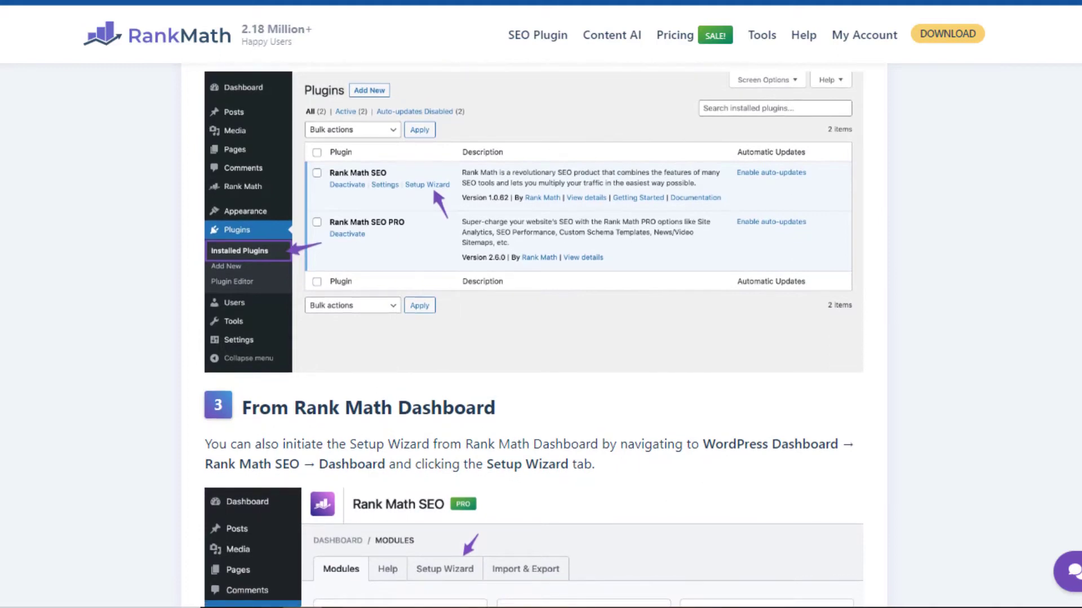
scroll(542, 338, down, 1)
scroll(541, 338, down, 1)
scroll(541, 338, down, 1)
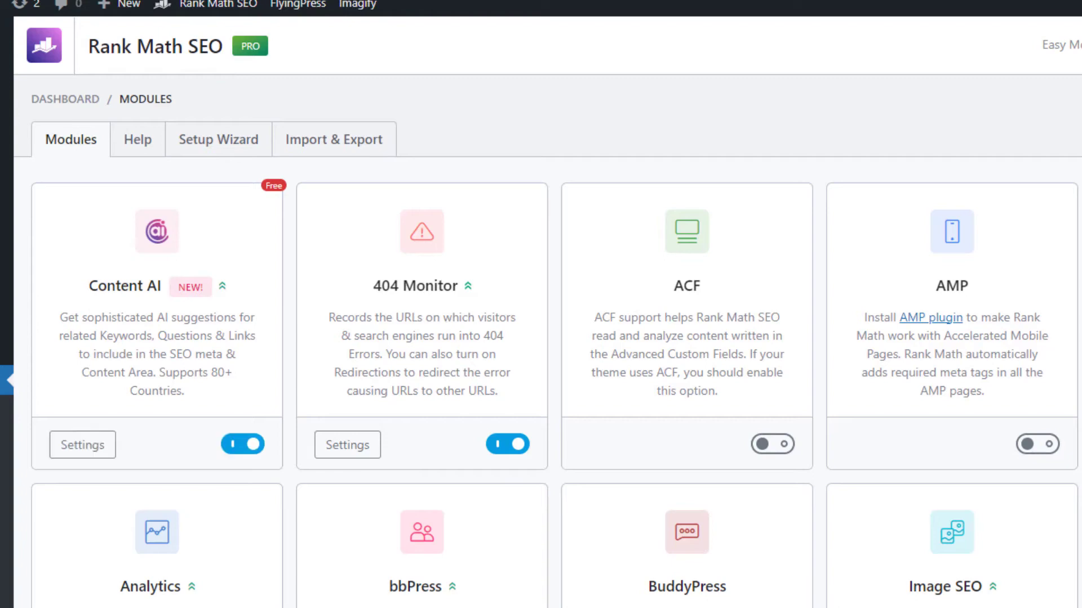
scroll(541, 338, down, 1)
scroll(540, 338, down, 1)
scroll(540, 338, down, 1)
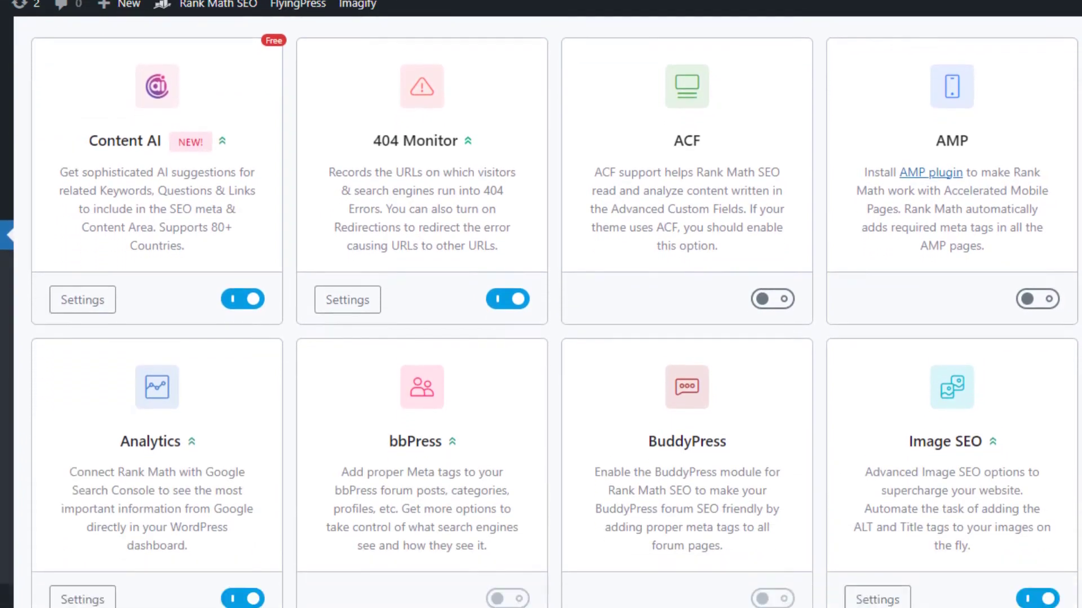
scroll(540, 338, down, 1)
scroll(541, 338, down, 1)
scroll(541, 339, down, 1)
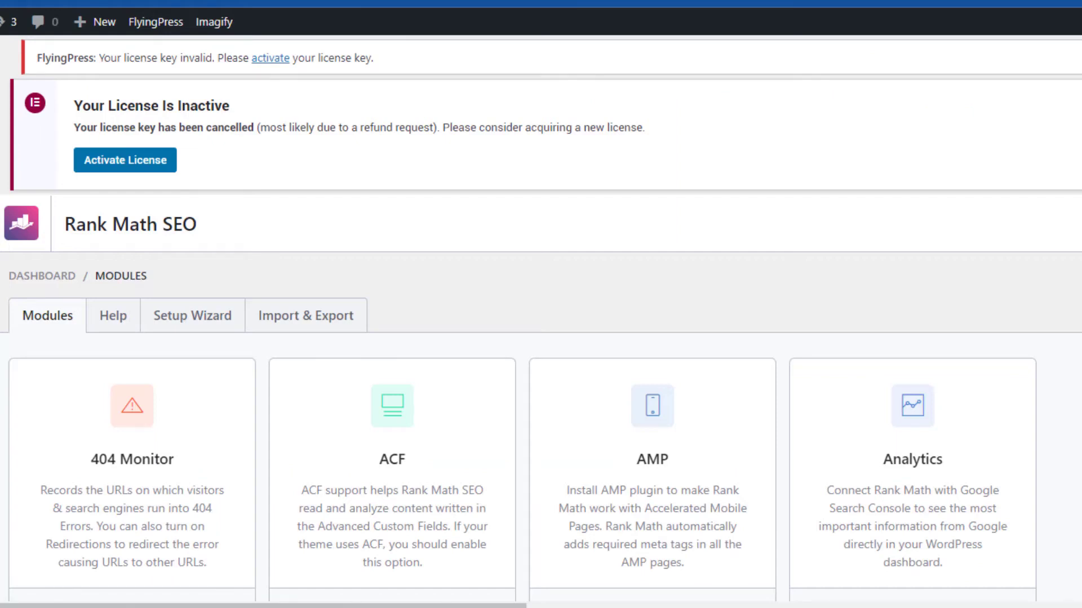
scroll(542, 338, down, 1)
scroll(541, 339, down, 1)
scroll(541, 338, down, 1)
scroll(540, 338, down, 1)
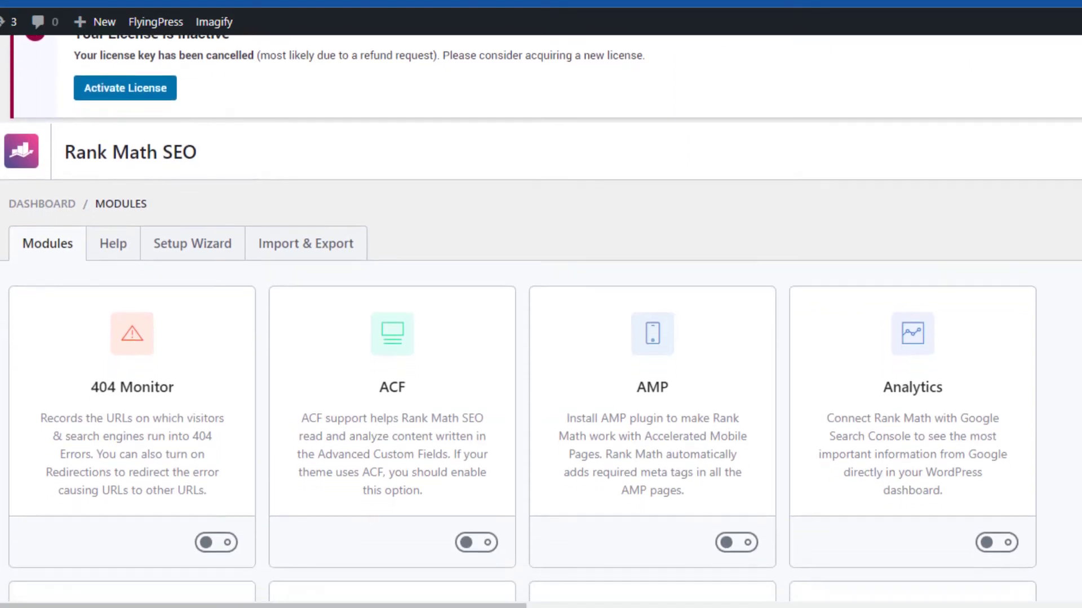
scroll(541, 338, down, 1)
scroll(540, 338, down, 1)
scroll(541, 338, down, 1)
scroll(541, 338, down, 1)
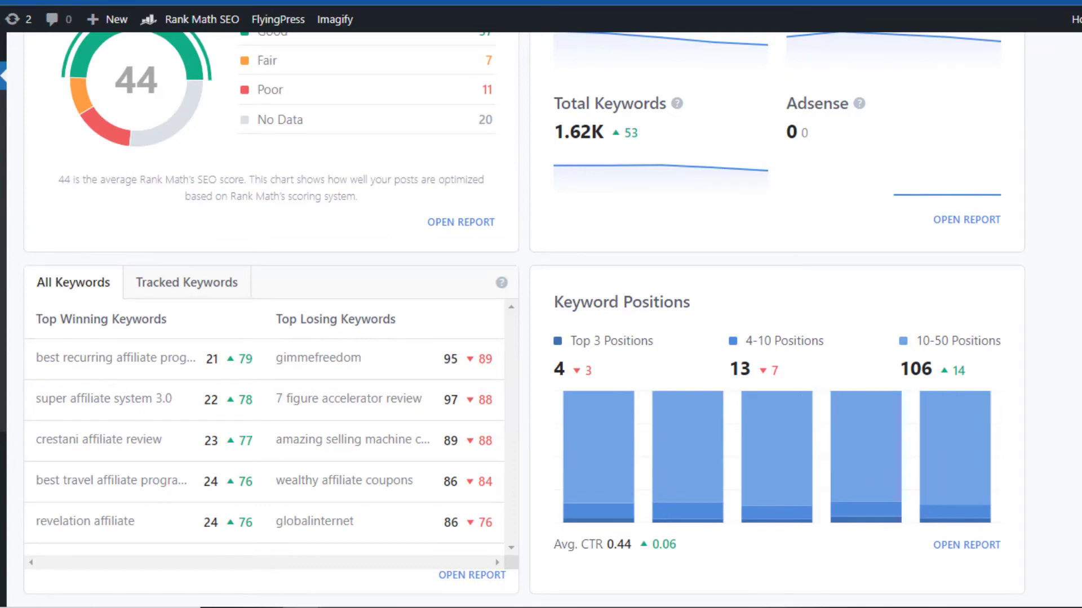
scroll(524, 322, down, 3)
scroll(524, 321, down, 3)
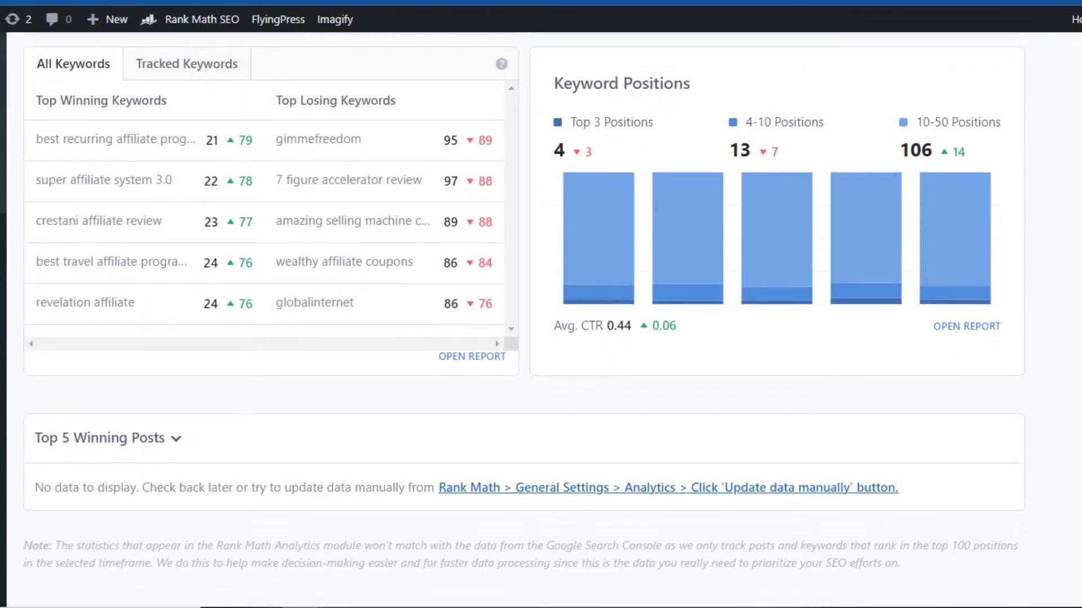
scroll(524, 322, down, 1)
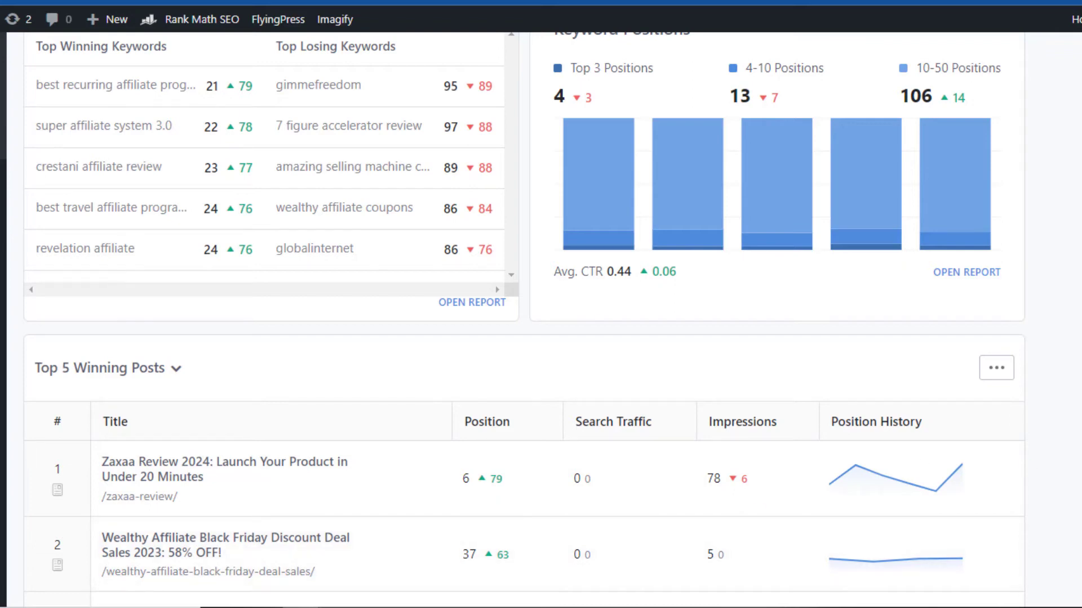
scroll(524, 321, down, 2)
scroll(524, 321, down, 2)
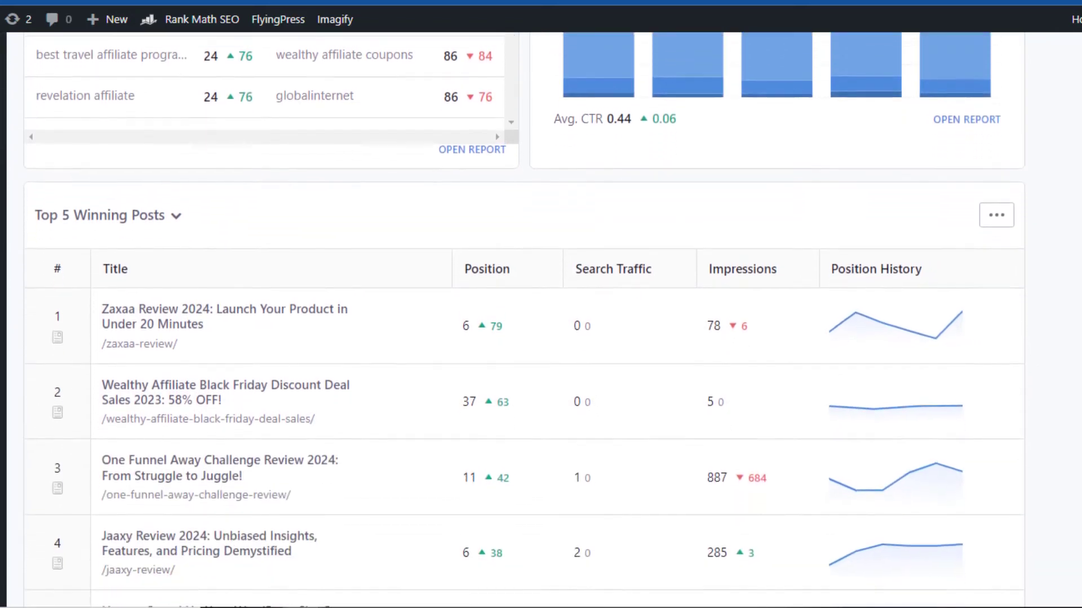
scroll(524, 321, down, 1)
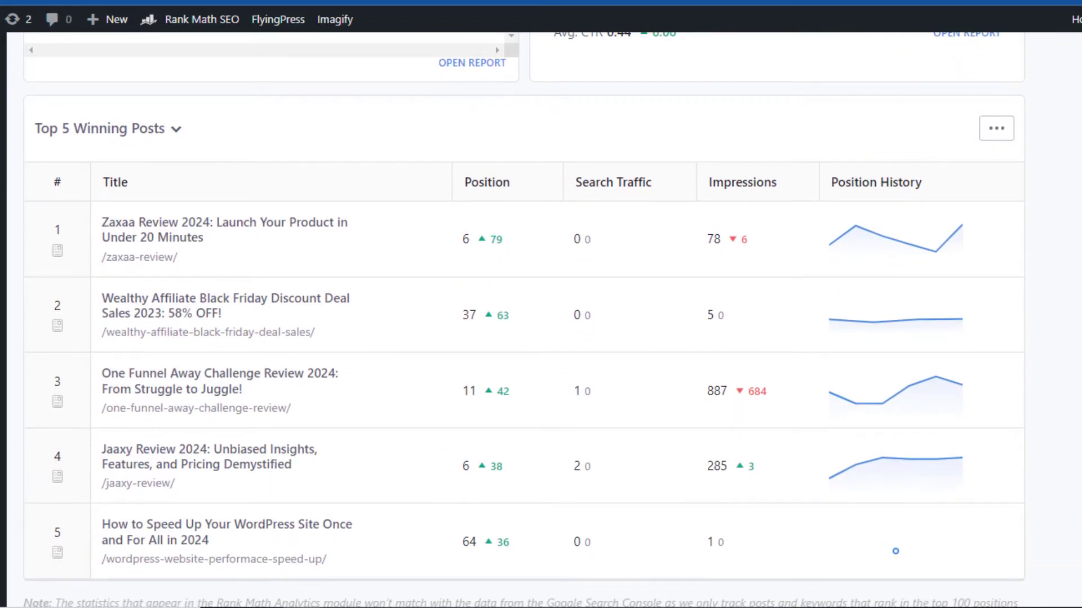
scroll(524, 321, down, 1)
scroll(523, 322, down, 2)
scroll(524, 321, up, 2)
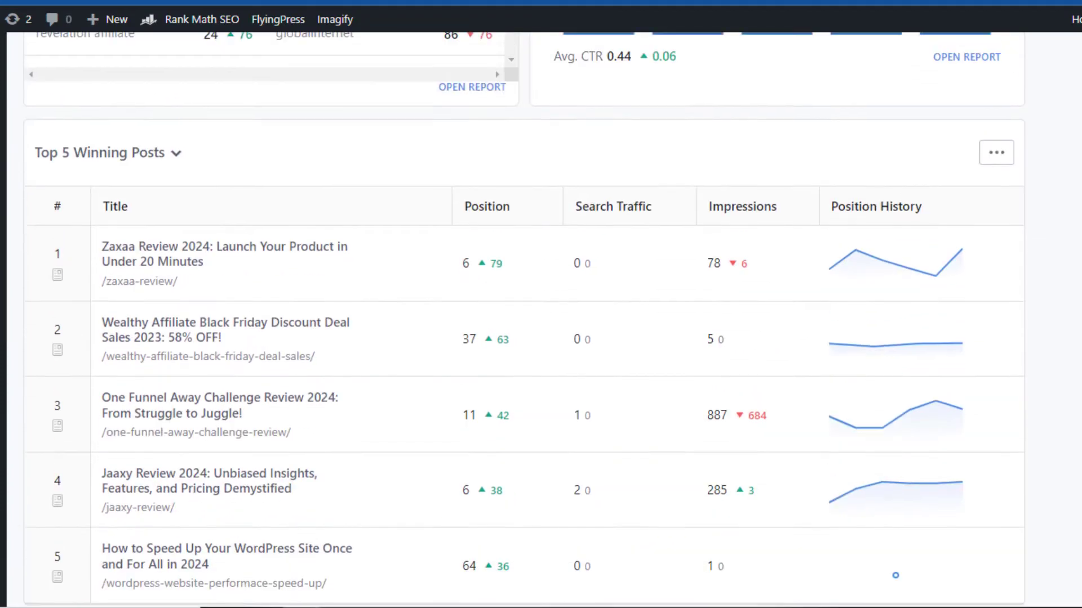
scroll(524, 321, up, 3)
scroll(524, 321, up, 5)
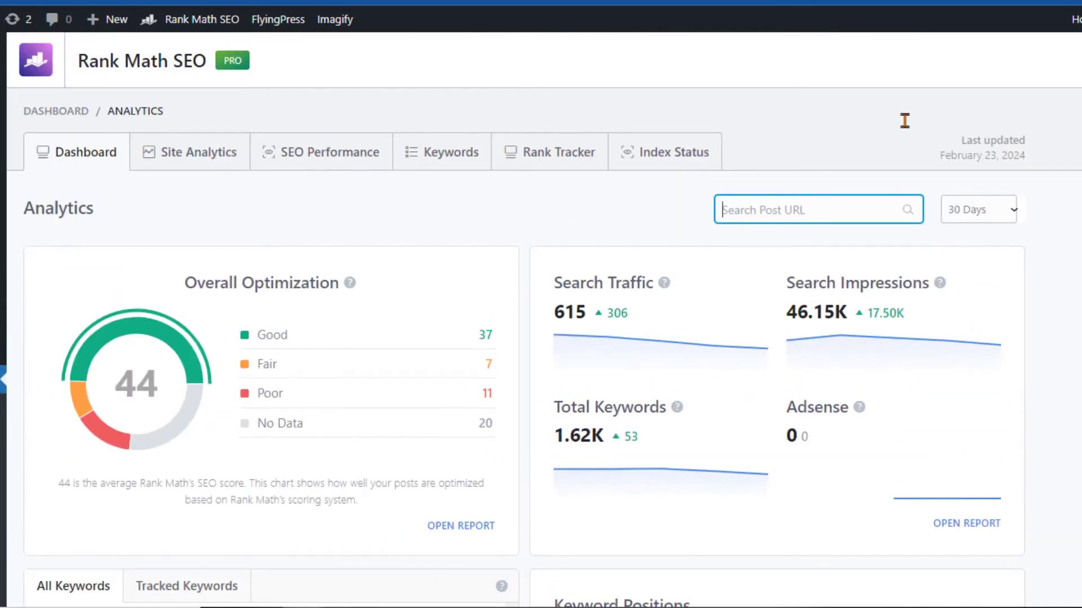
Step: Follow the site analytics report link within the Setup Wizard knowledge base article
click(194, 150)
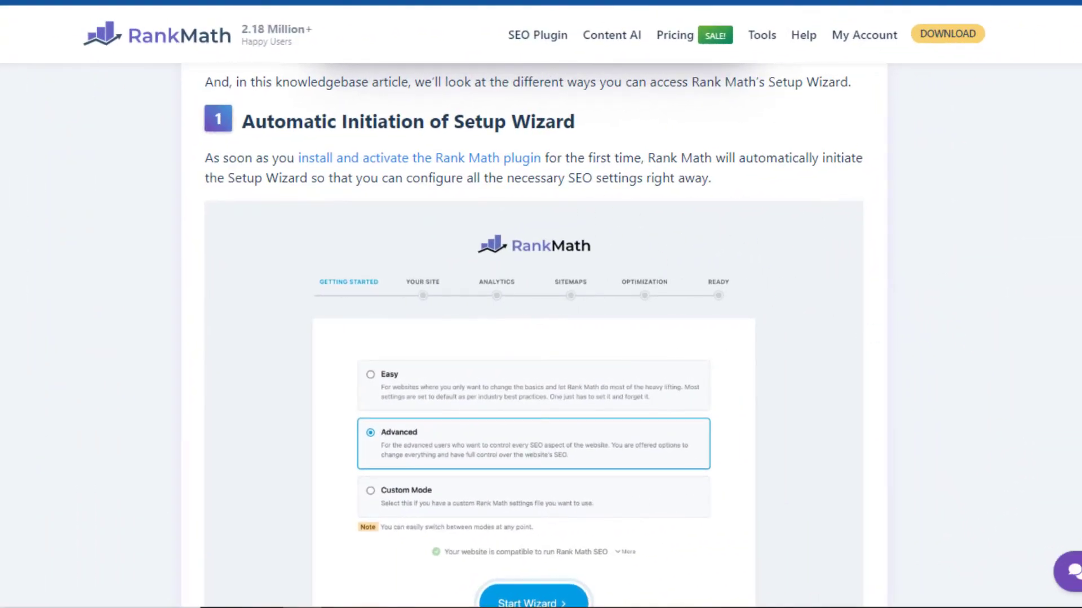
scroll(534, 338, down, 2)
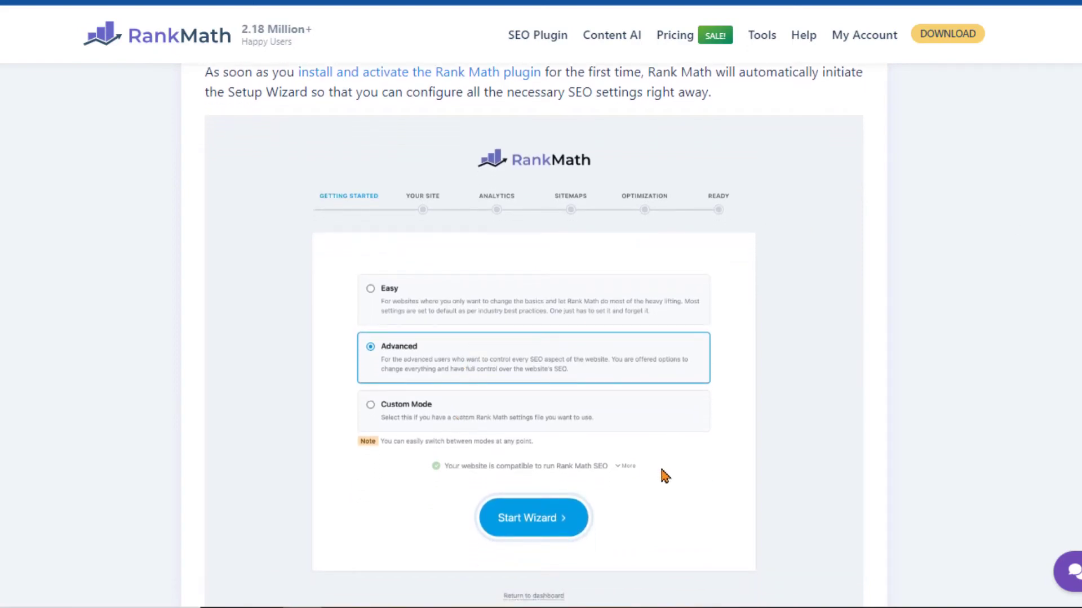
scroll(533, 338, down, 1)
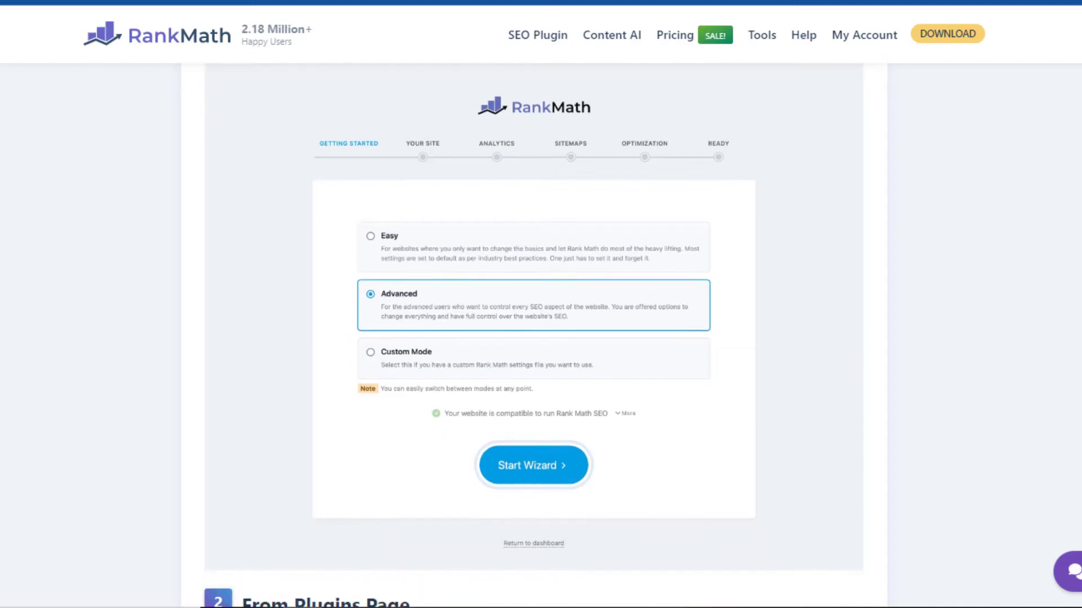
scroll(533, 338, down, 2)
scroll(533, 338, down, 2)
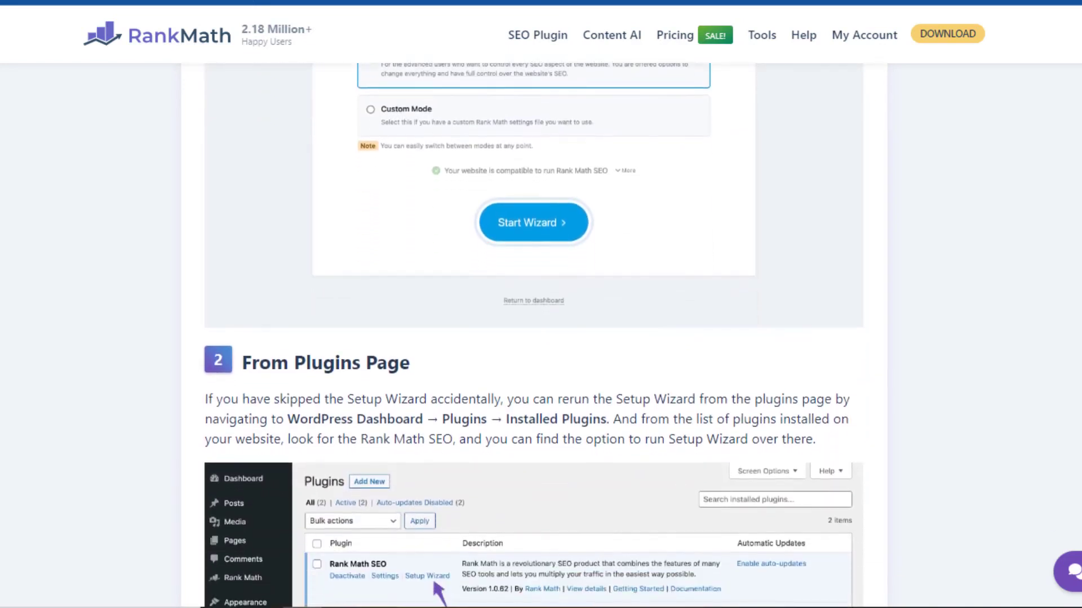
scroll(533, 338, down, 1)
scroll(534, 338, down, 1)
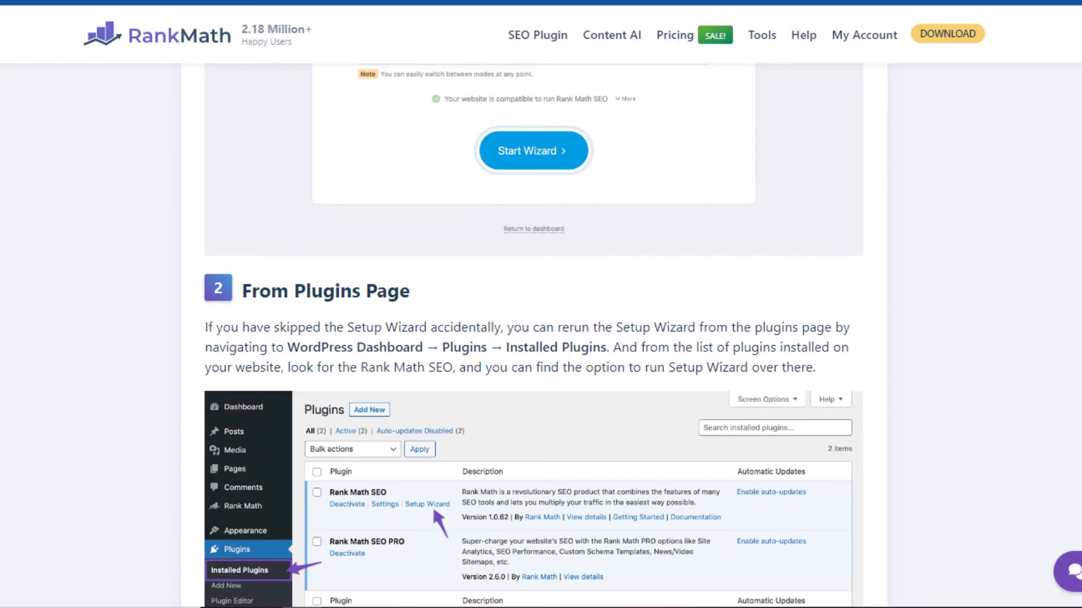
scroll(533, 339, down, 1)
scroll(533, 338, down, 1)
scroll(534, 339, down, 1)
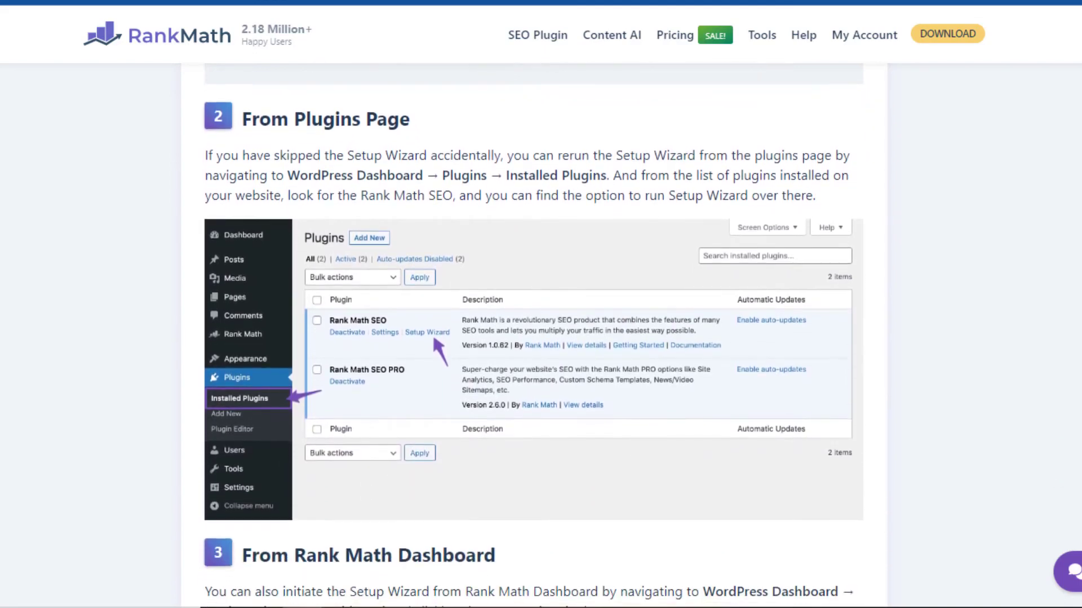
scroll(533, 339, down, 1)
scroll(533, 339, down, 1)
scroll(533, 338, down, 1)
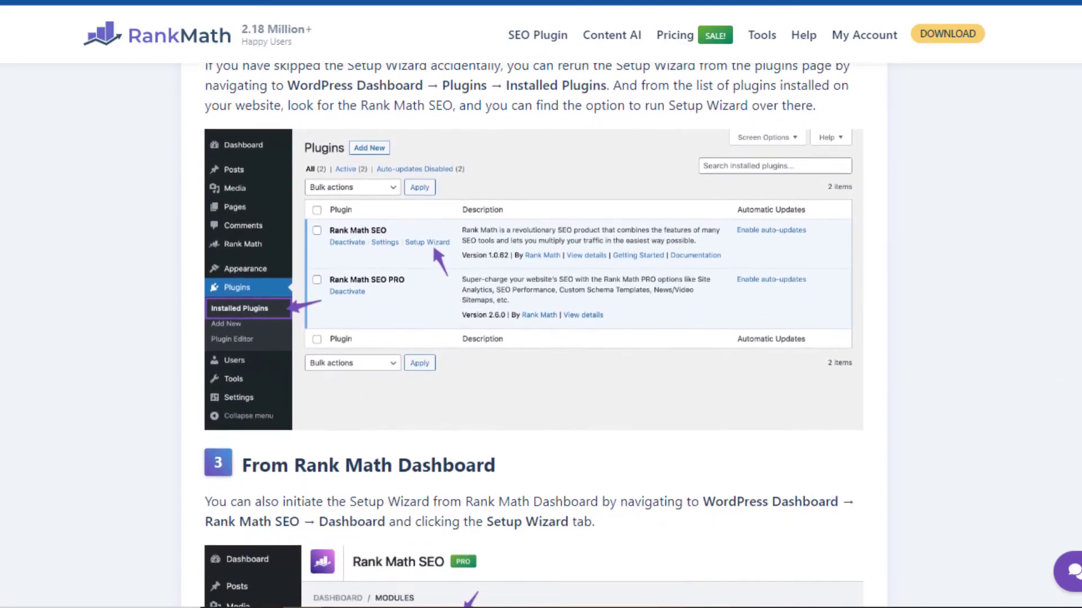
scroll(534, 339, down, 1)
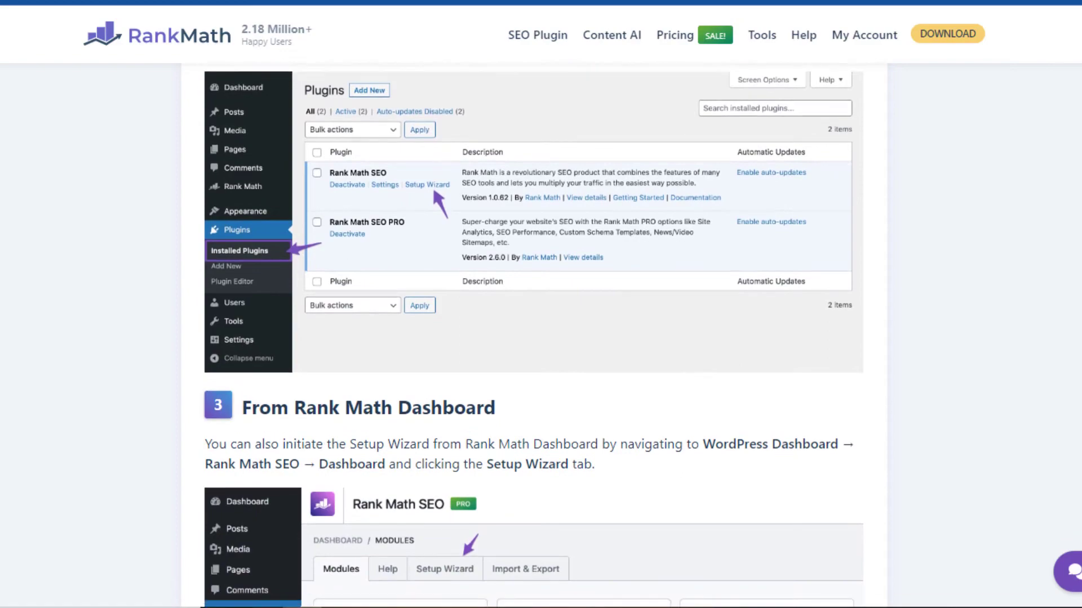
scroll(534, 338, down, 1)
scroll(534, 338, down, 1)
scroll(533, 338, down, 1)
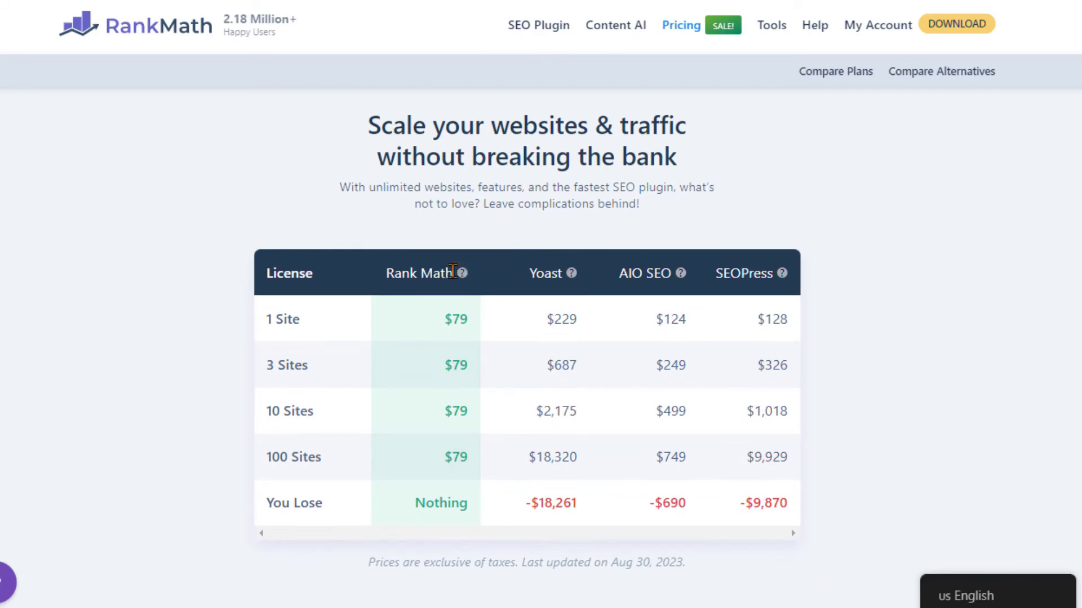
Step: Highlight the Rank Math, Yoast and AIO SEO column headings in the license comparison table
drag(454, 272, 385, 274)
drag(567, 273, 530, 273)
drag(666, 268, 623, 272)
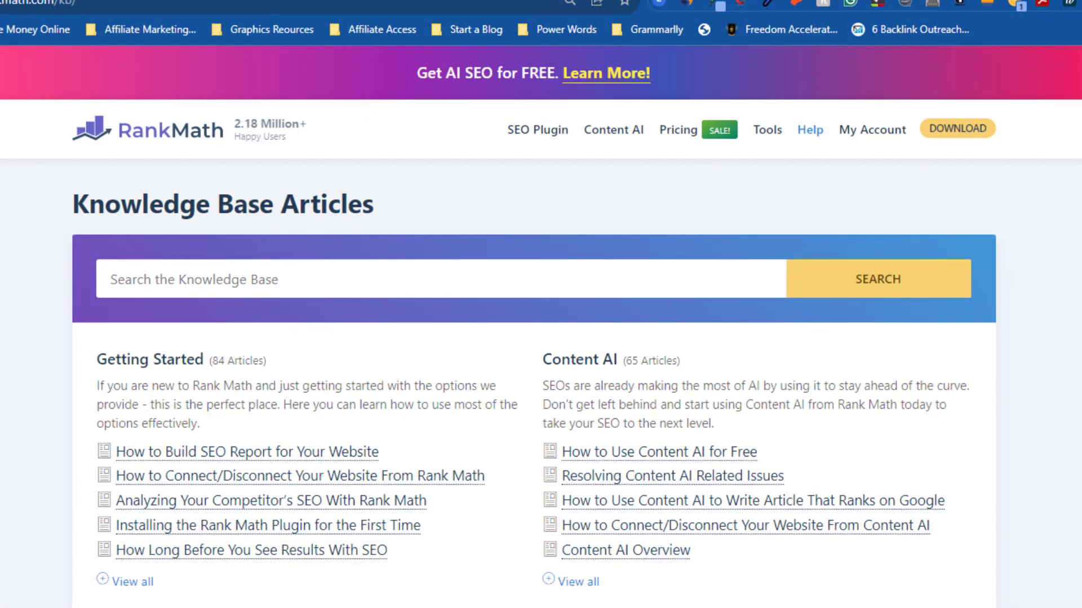
scroll(541, 338, down, 1)
scroll(541, 338, down, 1)
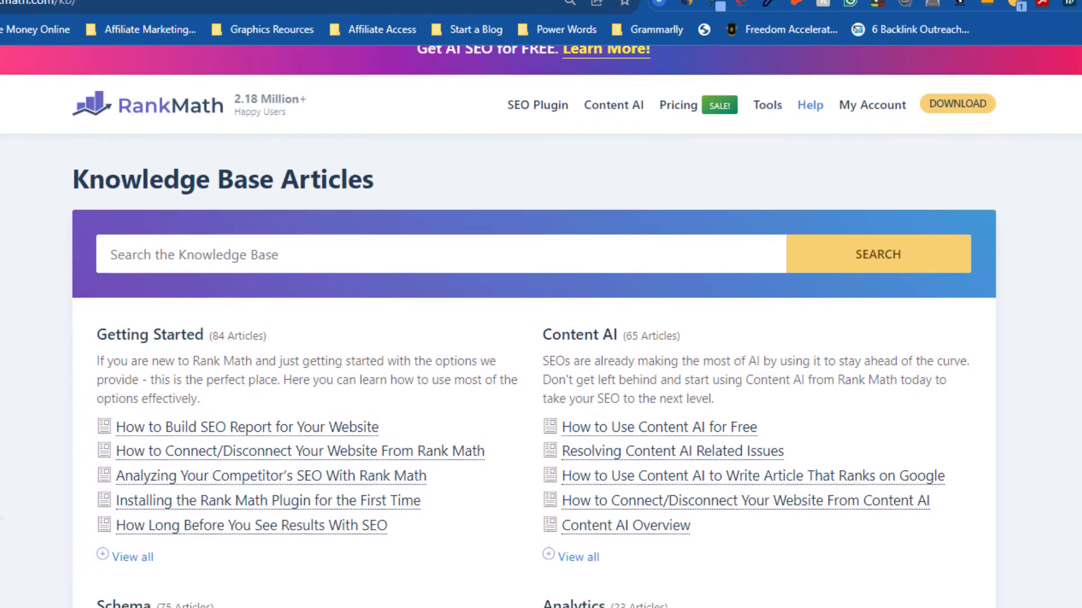
scroll(540, 338, down, 1)
scroll(542, 338, down, 1)
scroll(541, 338, down, 1)
scroll(541, 338, down, 1)
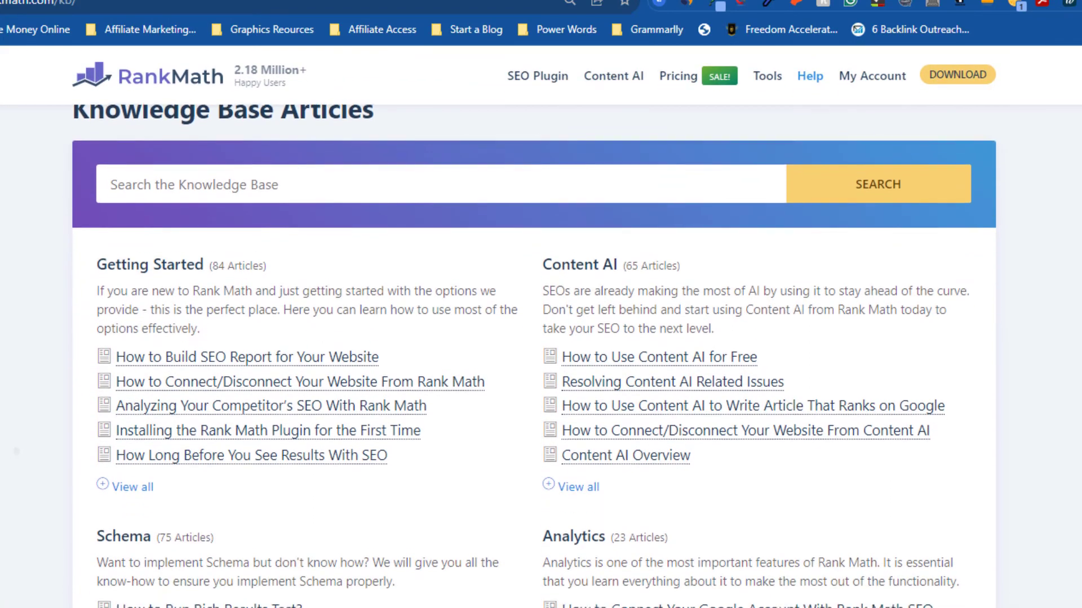
scroll(541, 338, down, 1)
scroll(541, 338, down, 1)
scroll(541, 338, down, 1)
scroll(540, 338, down, 1)
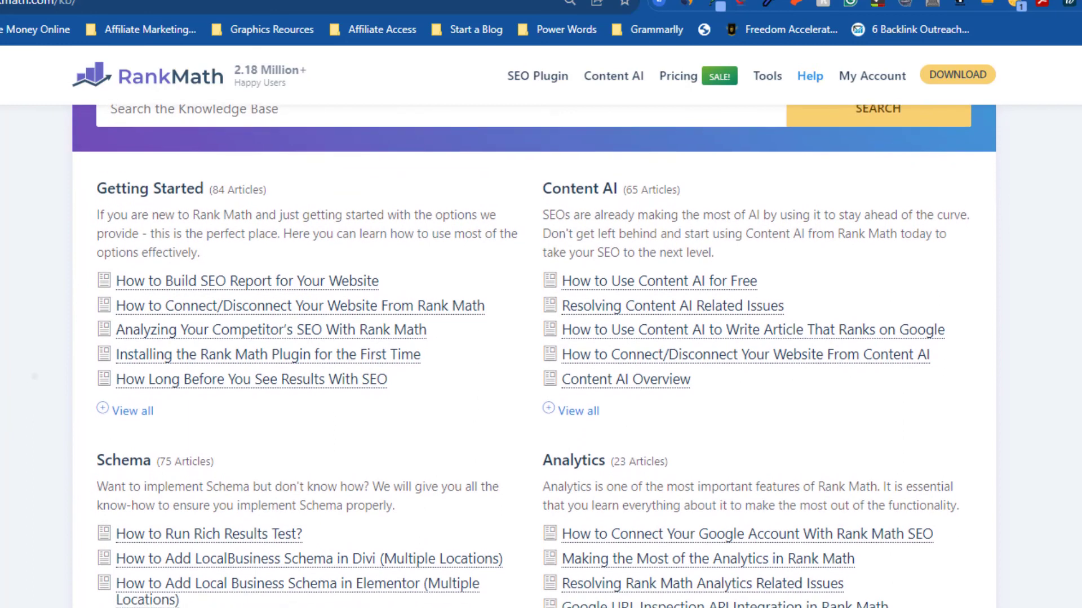
scroll(541, 338, down, 1)
scroll(541, 338, down, 1)
scroll(541, 339, down, 1)
scroll(540, 339, down, 1)
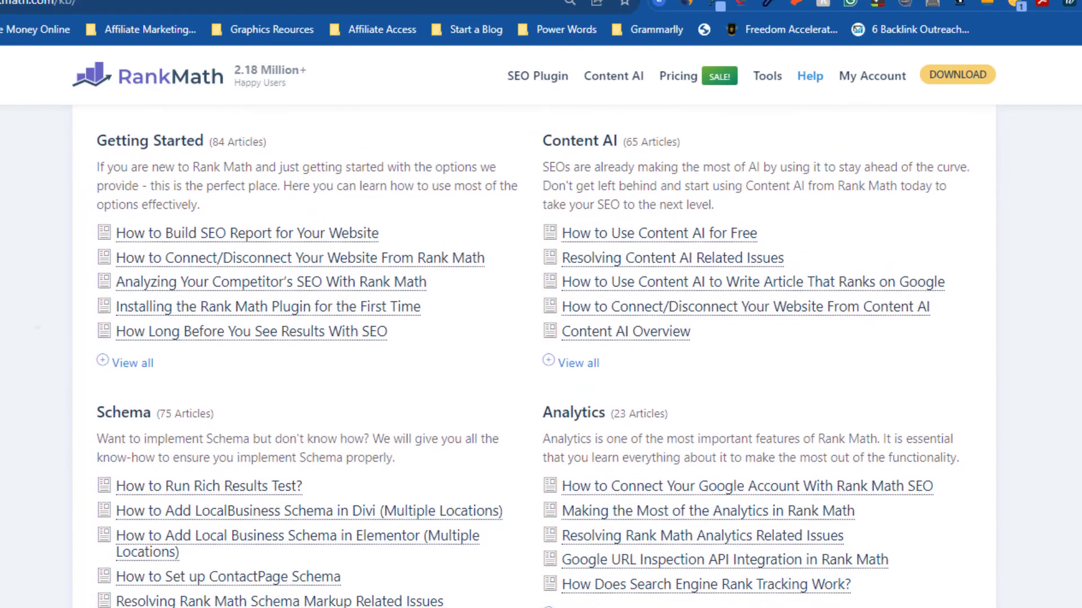
scroll(541, 338, down, 1)
scroll(541, 338, down, 2)
scroll(541, 338, down, 1)
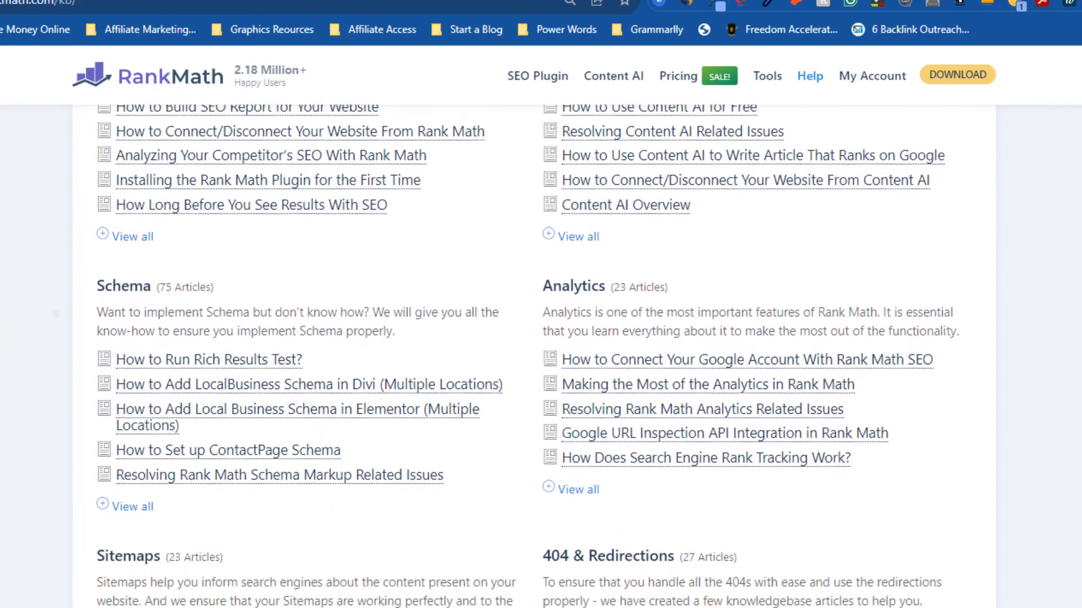
scroll(541, 338, down, 1)
scroll(541, 338, down, 1)
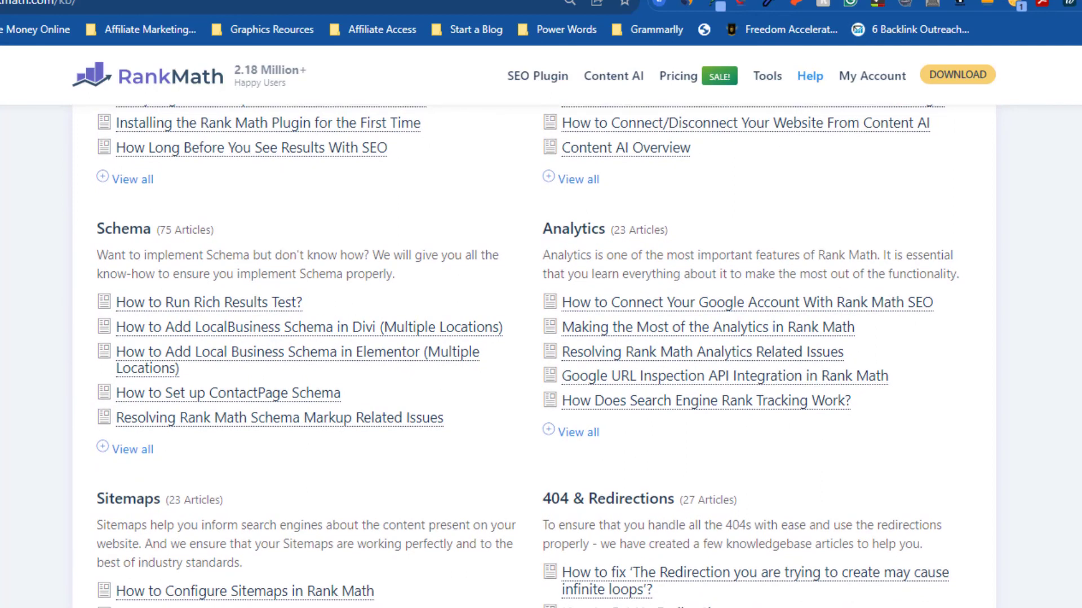
scroll(541, 338, down, 1)
scroll(541, 338, down, 1)
scroll(541, 339, down, 1)
scroll(541, 339, down, 2)
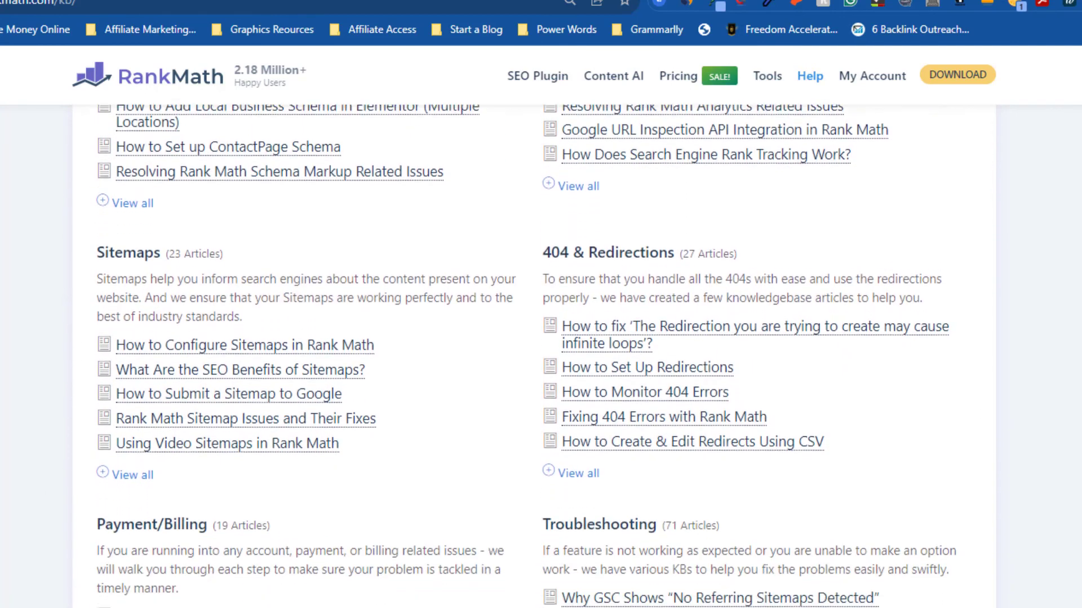
scroll(542, 338, down, 1)
scroll(541, 338, down, 1)
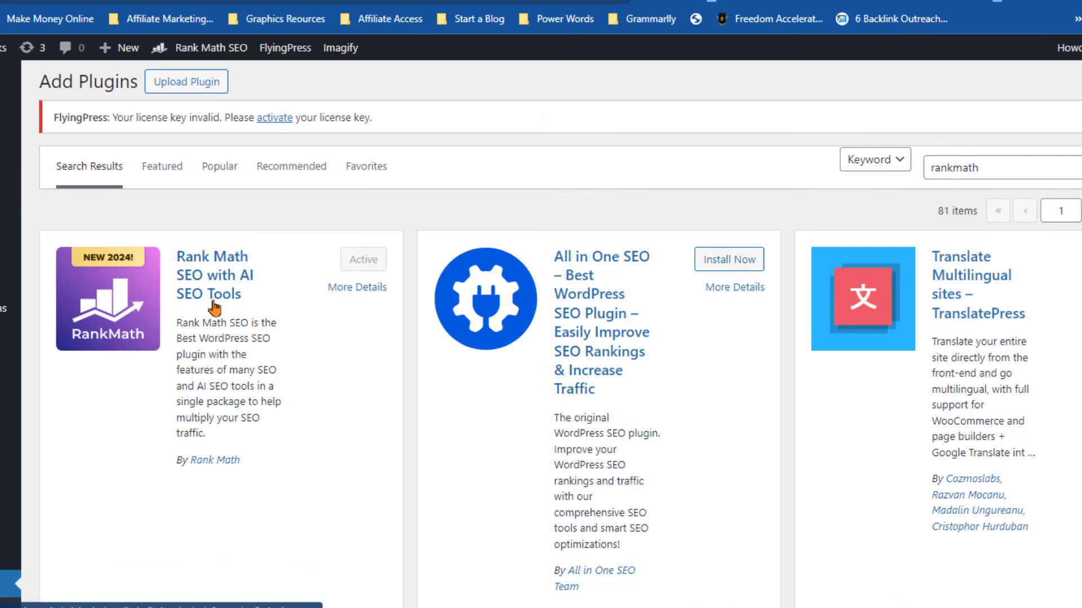
scroll(213, 309, down, 2)
text(Have Rank)
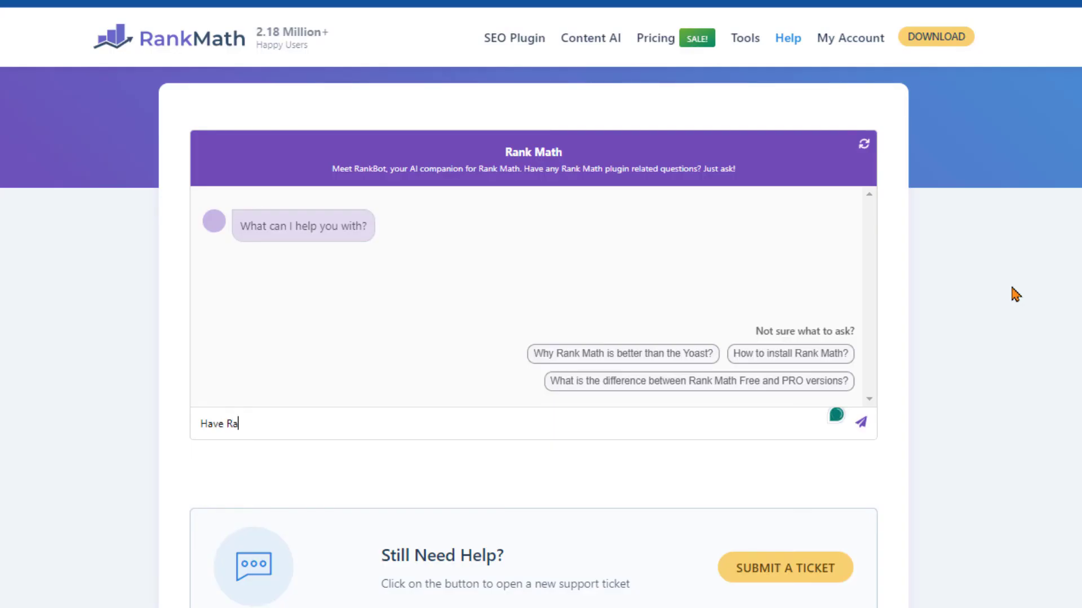
text(math to Reply)
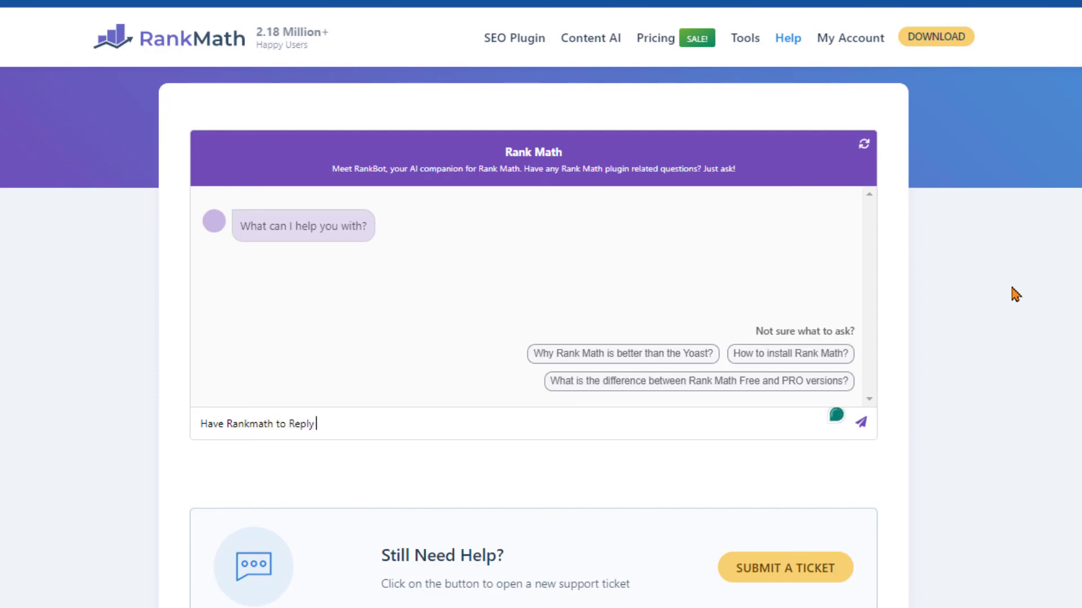
text( to You directly )
text(and specific)
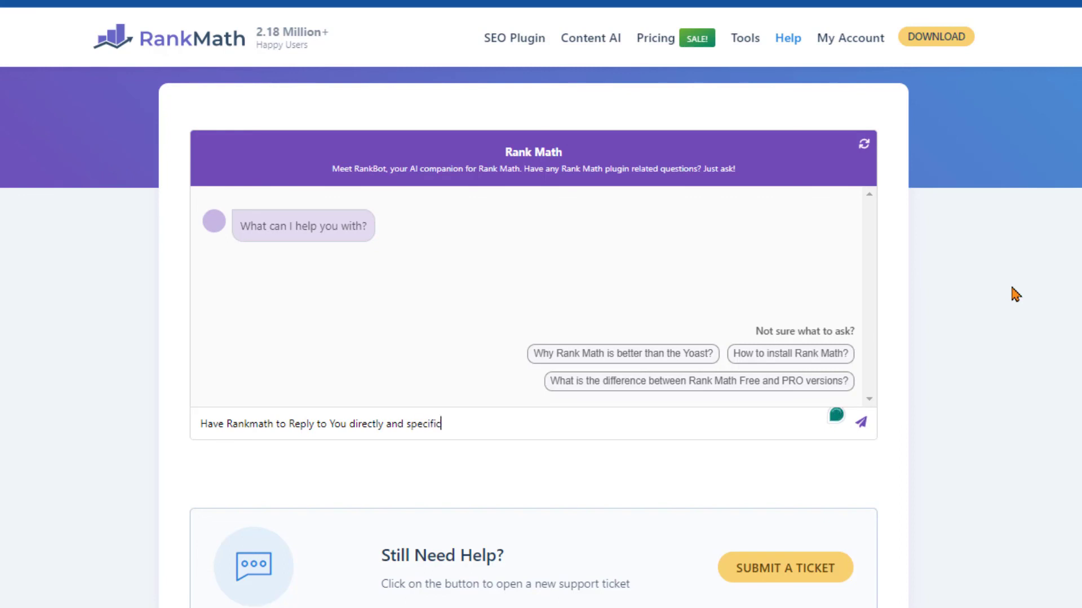
text(lly)
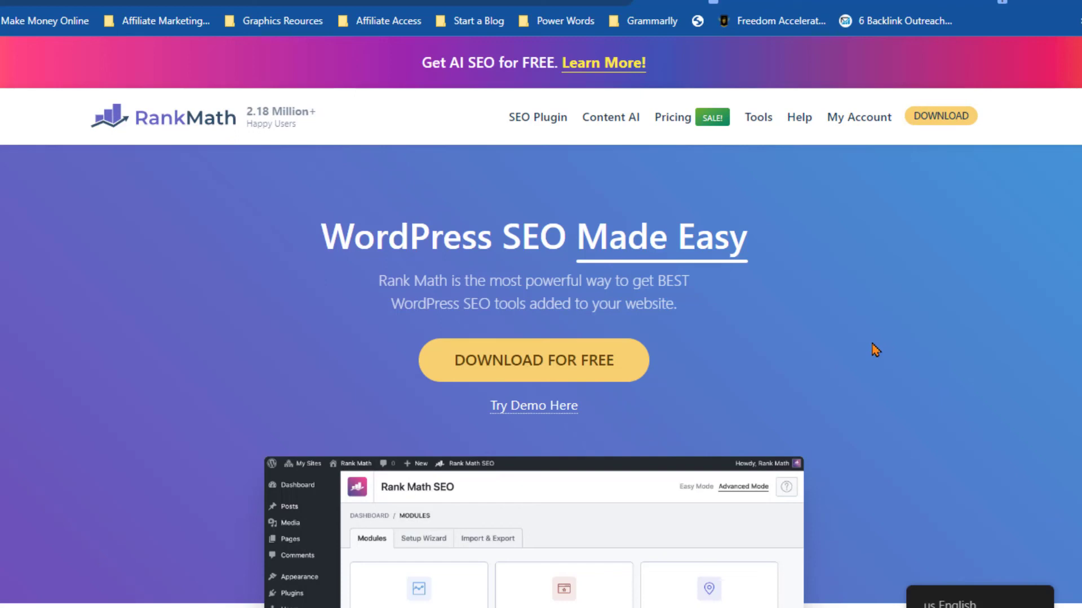
scroll(874, 349, down, 2)
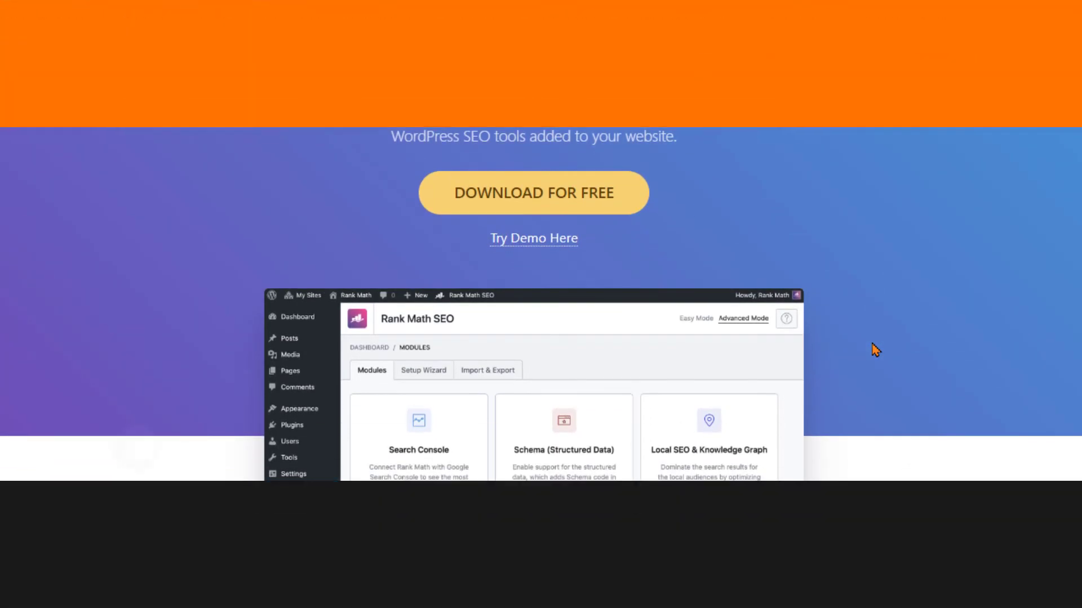